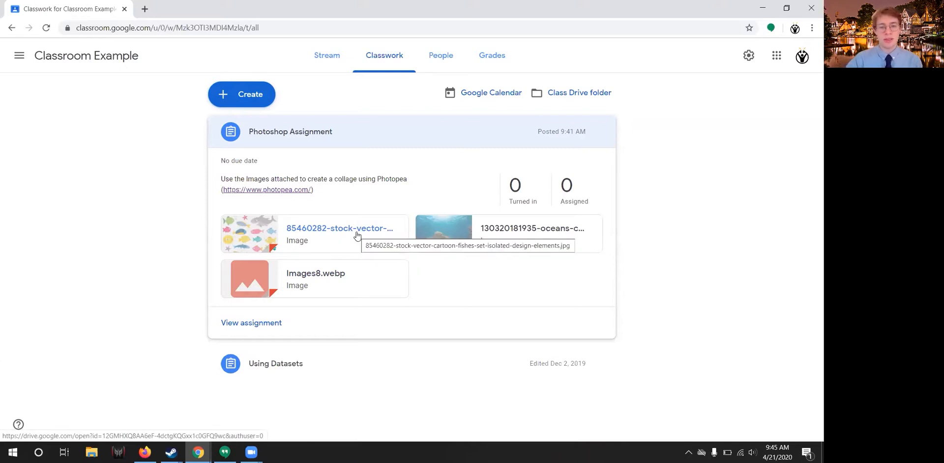
Open the attached cartoon fishes image in its own Drive page, download it, and close that page.
{"action": "left_click", "coordinate": [357, 235]}
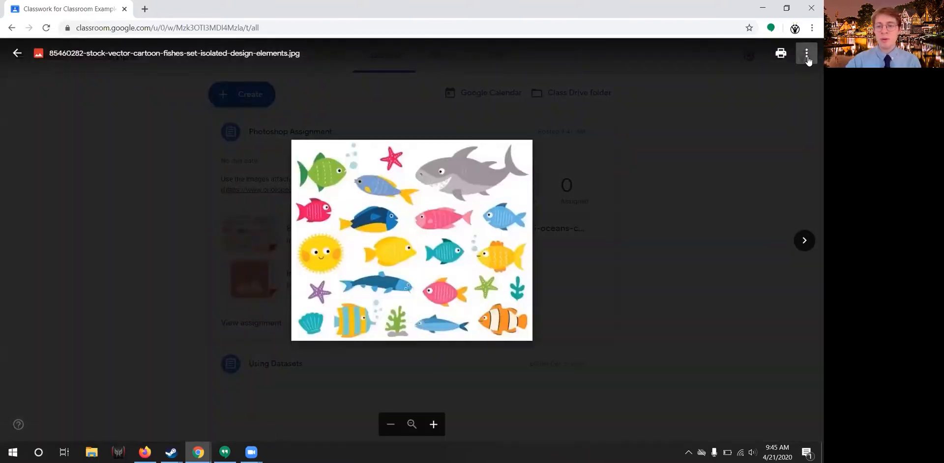
{"action": "left_click", "coordinate": [806, 55]}
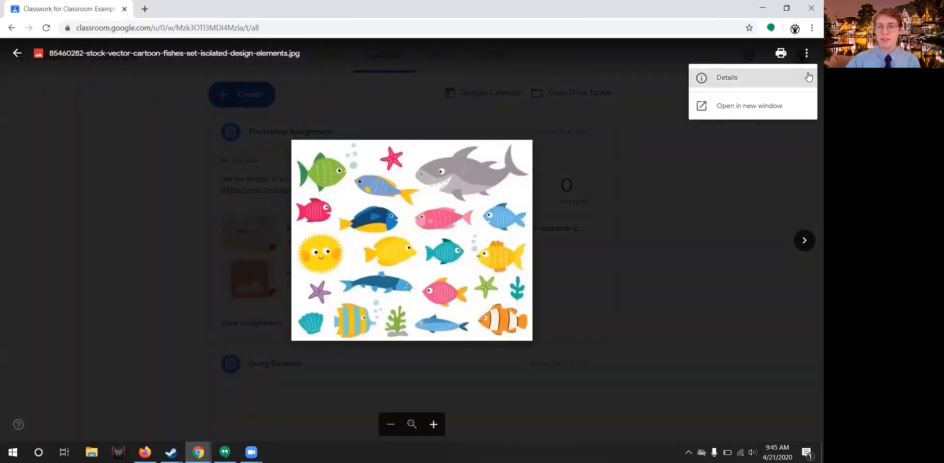
{"action": "left_click", "coordinate": [810, 101]}
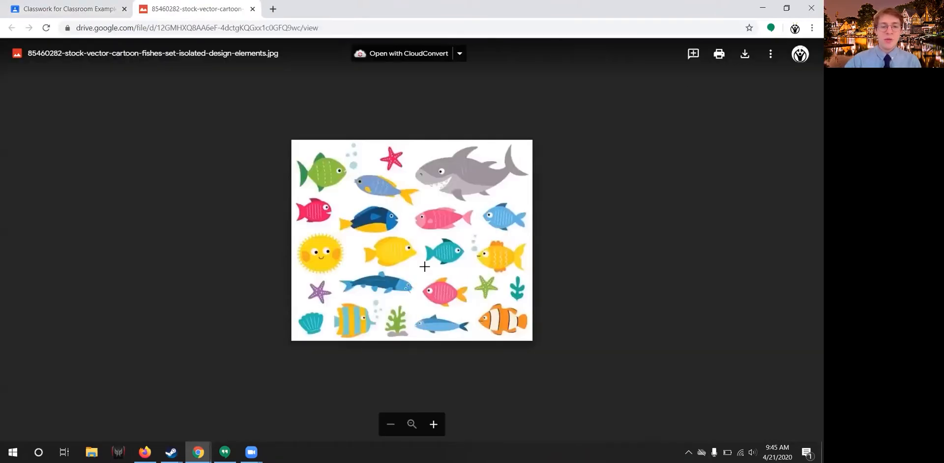
{"action": "left_click", "coordinate": [745, 55]}
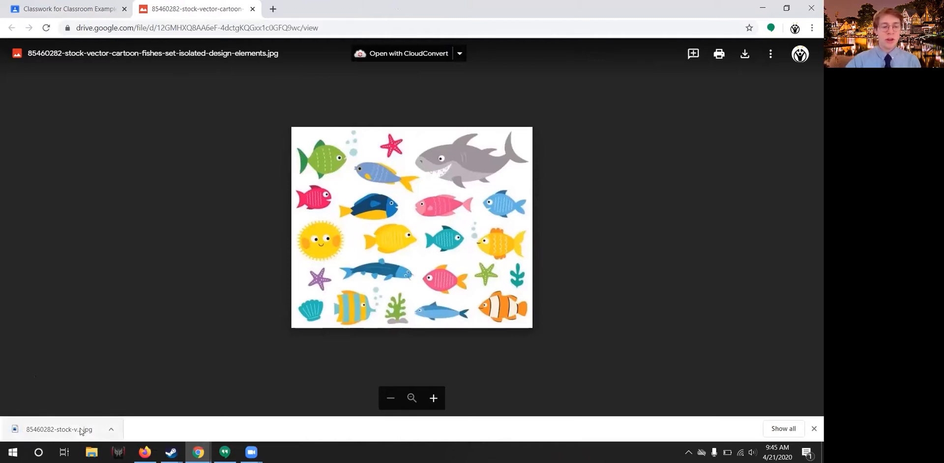
{"action": "left_click", "coordinate": [59, 429]}
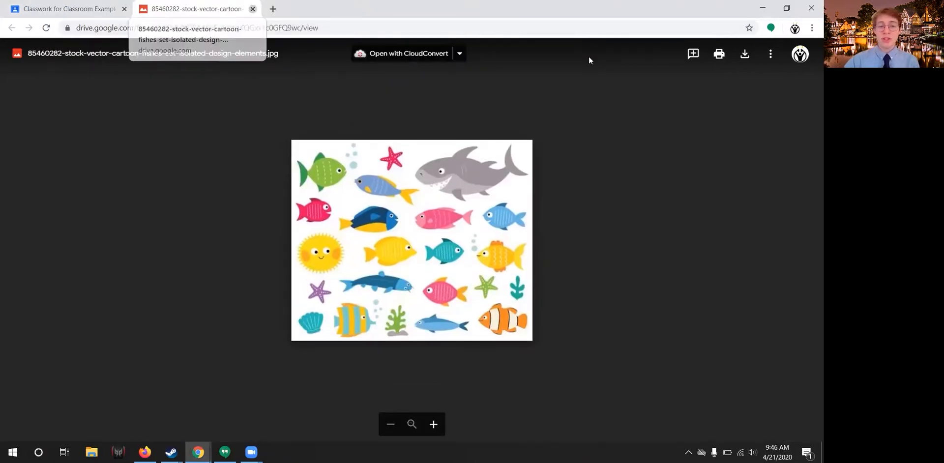
{"action": "left_click", "coordinate": [253, 9]}
{"action": "left_click", "coordinate": [131, 87]}
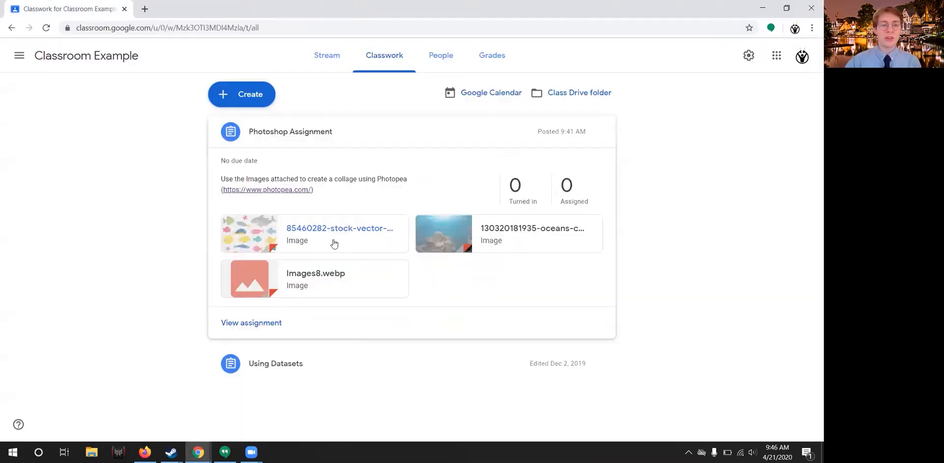
Open the attached oceans coral image in its own Drive page, download it, and close that page.
{"action": "left_click", "coordinate": [515, 231]}
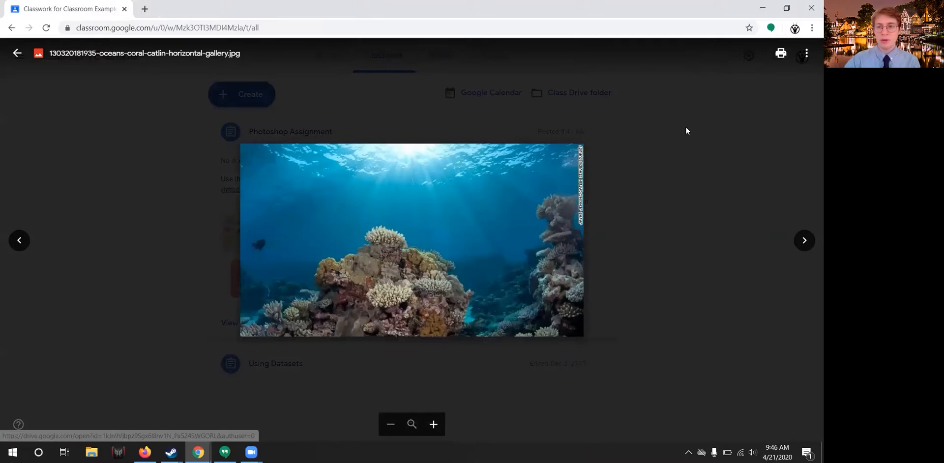
{"action": "left_click", "coordinate": [806, 53]}
{"action": "left_click", "coordinate": [813, 107]}
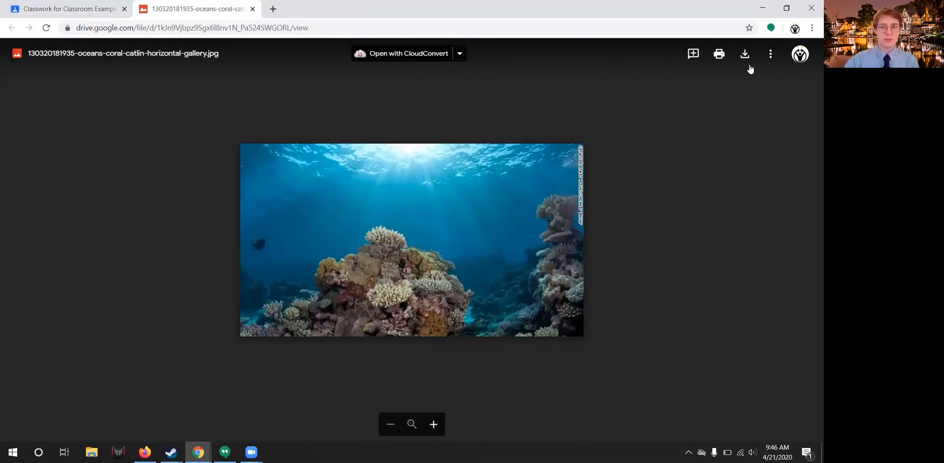
{"action": "left_click", "coordinate": [745, 54]}
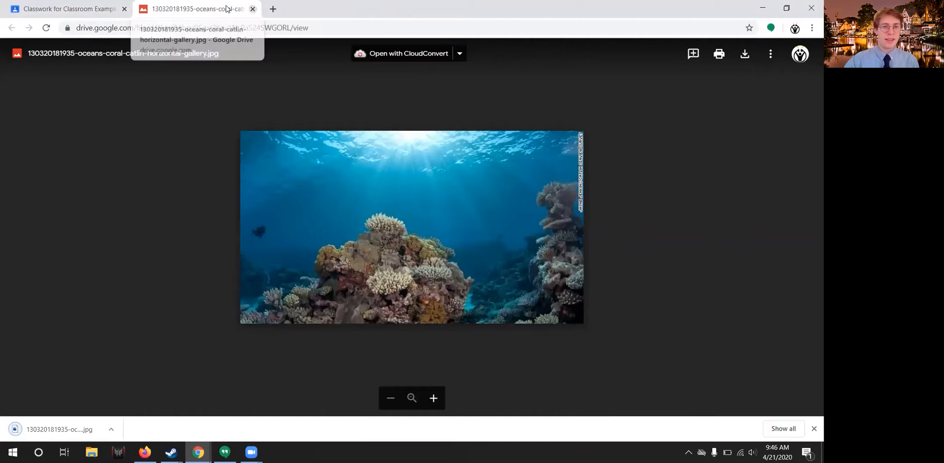
{"action": "left_click", "coordinate": [252, 9]}
{"action": "left_click", "coordinate": [160, 123]}
Open the attached Images8.webp in a new window and download it from Drive.
{"action": "left_click", "coordinate": [356, 298]}
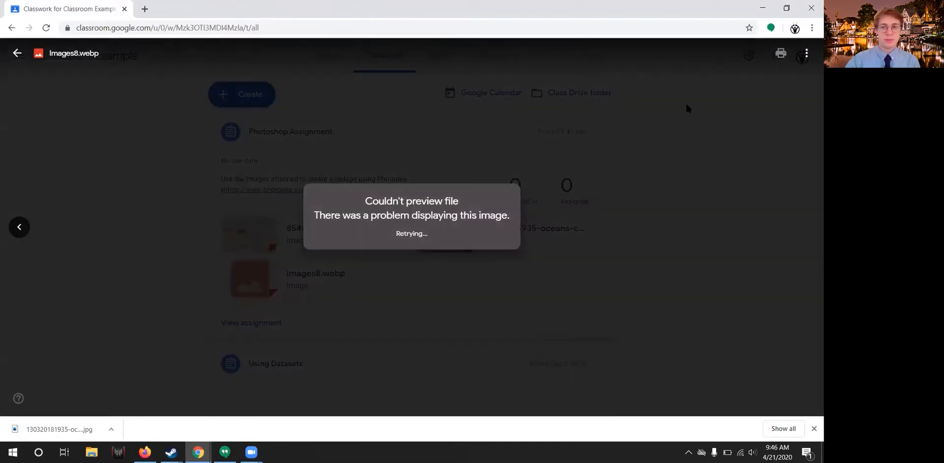
{"action": "left_click", "coordinate": [811, 56]}
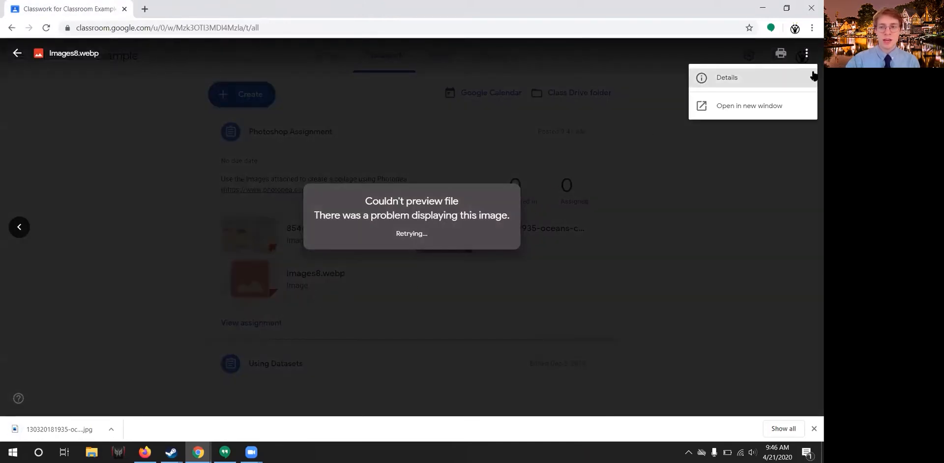
{"action": "left_click", "coordinate": [801, 104]}
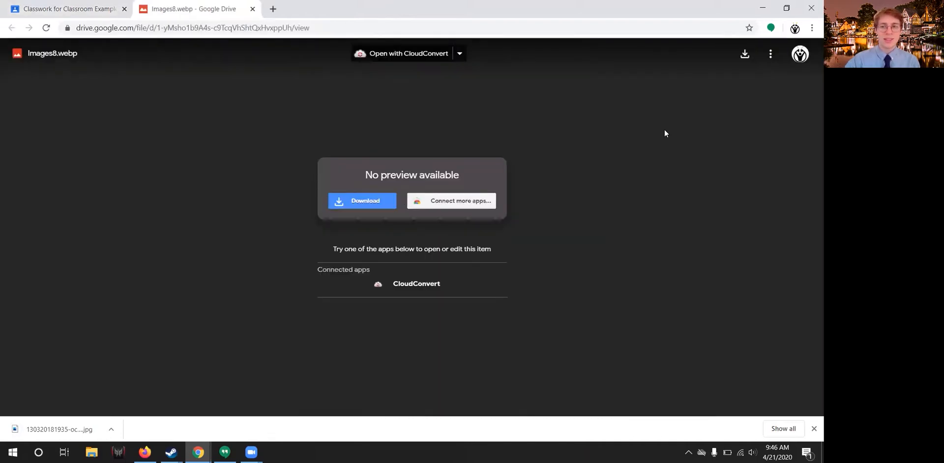
{"action": "left_click", "coordinate": [744, 54]}
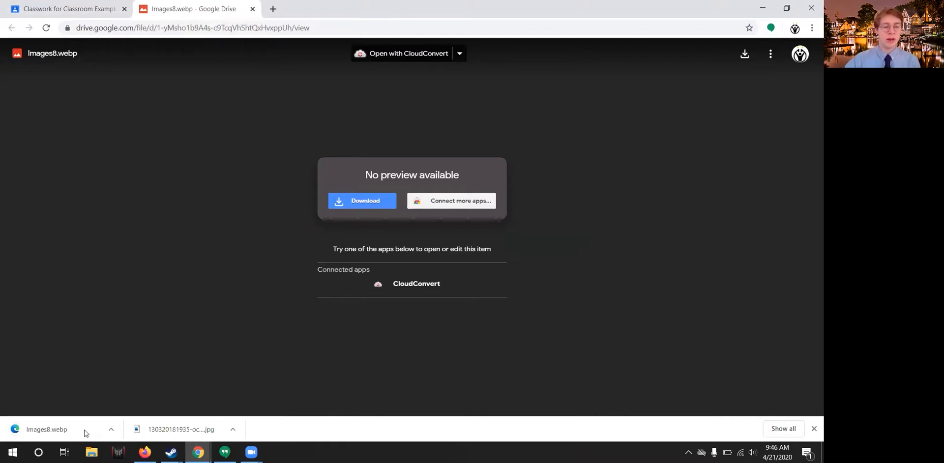
Switch to File Explorer, open the Downloads folder, and view today's downloaded oceans coral JPG, closing the preview when done.
{"action": "left_click", "coordinate": [92, 452]}
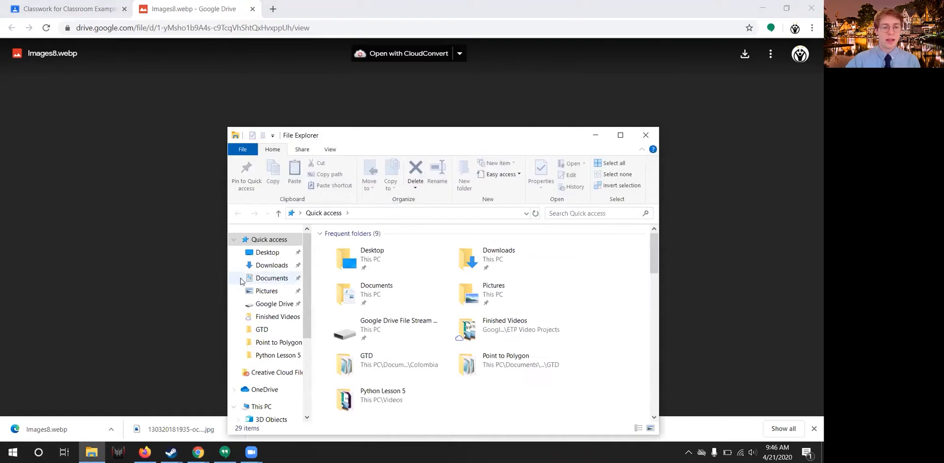
{"action": "left_click", "coordinate": [272, 267]}
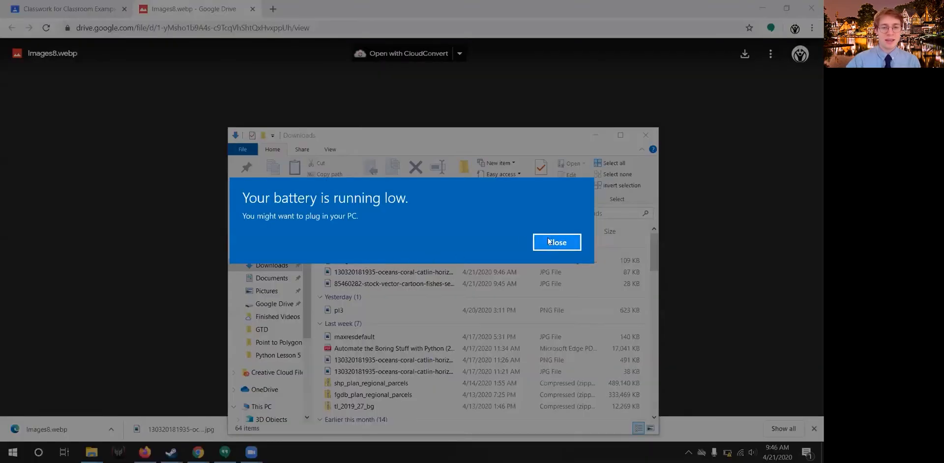
{"action": "left_click", "coordinate": [557, 242]}
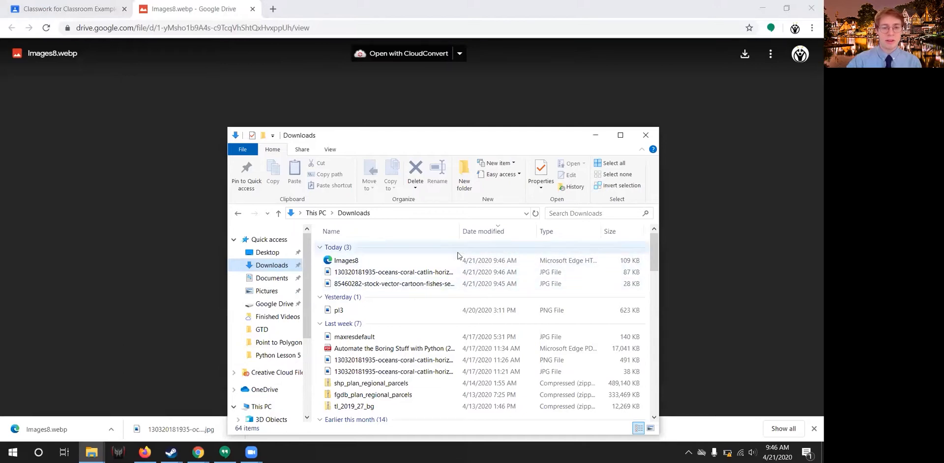
{"action": "double_click", "coordinate": [464, 273]}
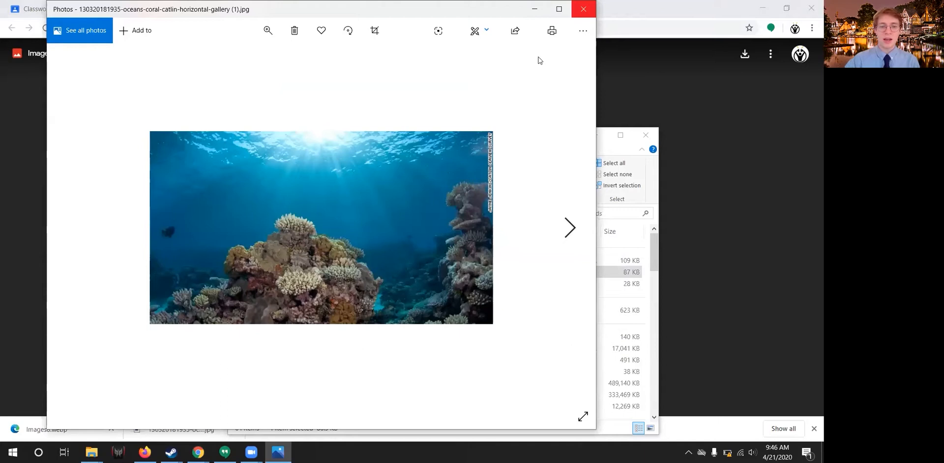
{"action": "left_click", "coordinate": [584, 9]}
Open the downloaded Images8 file in Paint without making it the default app, examine the picture, and close Paint.
{"action": "left_click", "coordinate": [387, 262]}
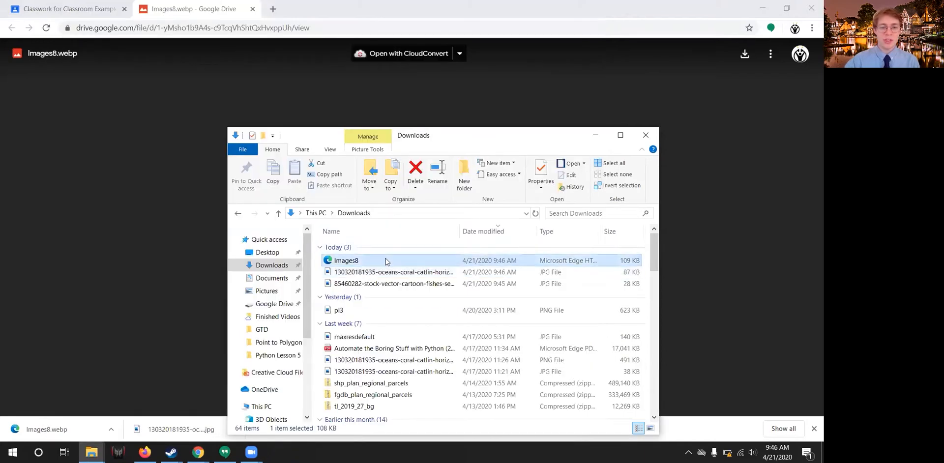
{"action": "double_click", "coordinate": [409, 261]}
{"action": "left_click", "coordinate": [409, 262]}
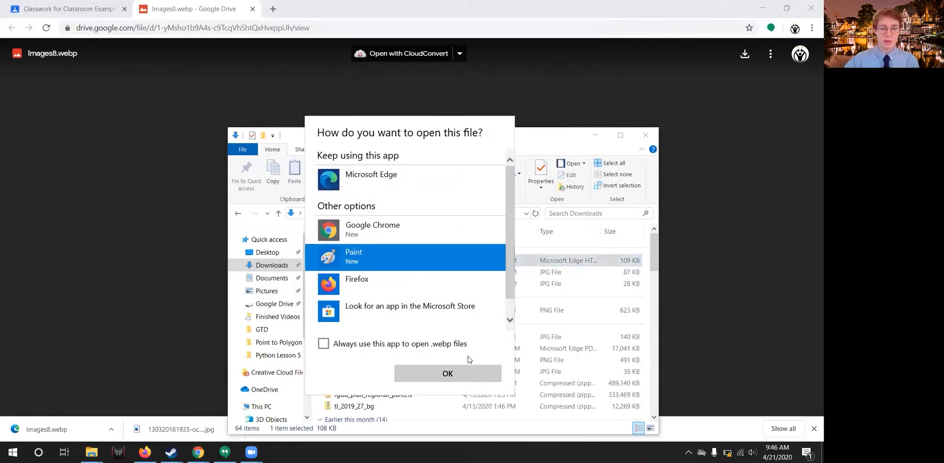
{"action": "left_click", "coordinate": [466, 370]}
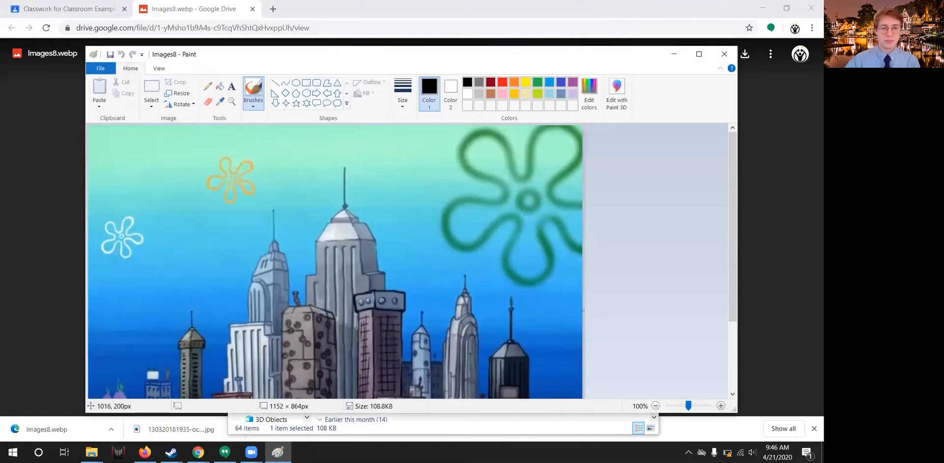
{"action": "scroll", "coordinate": [493, 233], "scroll_direction": "up", "scroll_amount": 3}
{"action": "scroll", "coordinate": [493, 232], "scroll_direction": "down", "scroll_amount": 3}
{"action": "scroll", "coordinate": [494, 233], "scroll_direction": "up", "scroll_amount": 3}
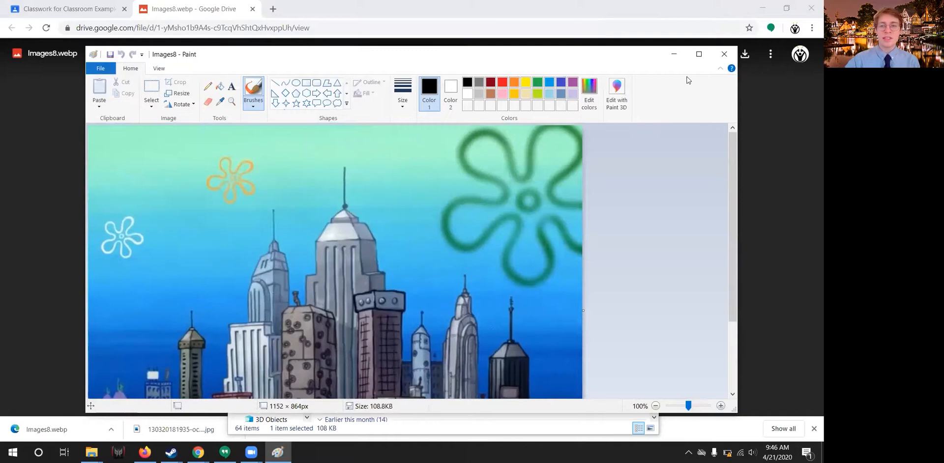
{"action": "key", "text": "alt+F4"}
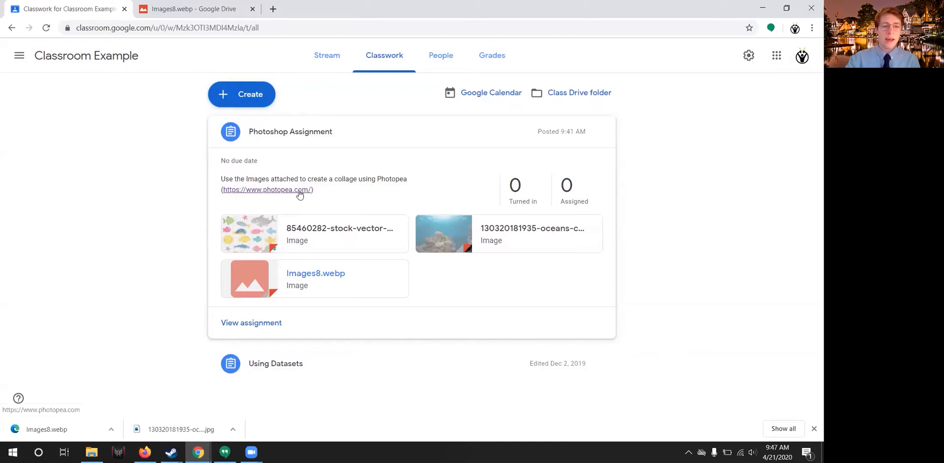
Search for "photopea" in a new browser tab and open the Photopea online photo editor site.
{"action": "key", "text": "ctrl+t"}
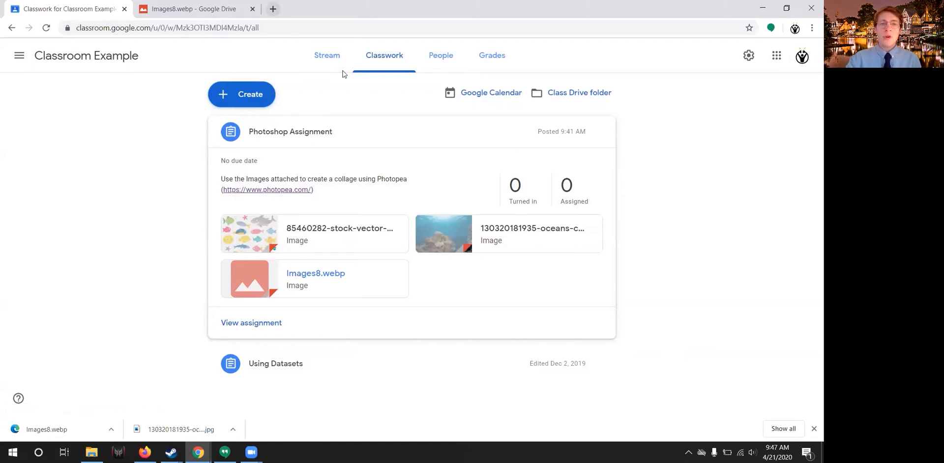
{"action": "type", "text": "phot"}
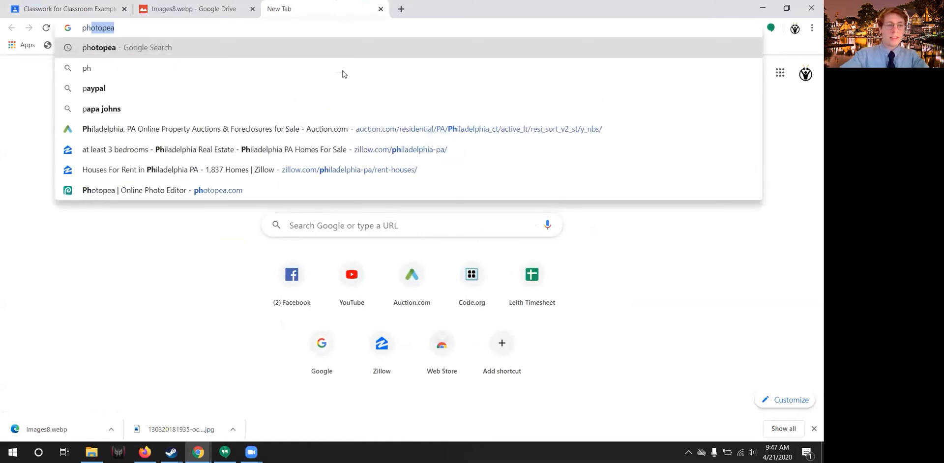
{"action": "type", "text": "opea"}
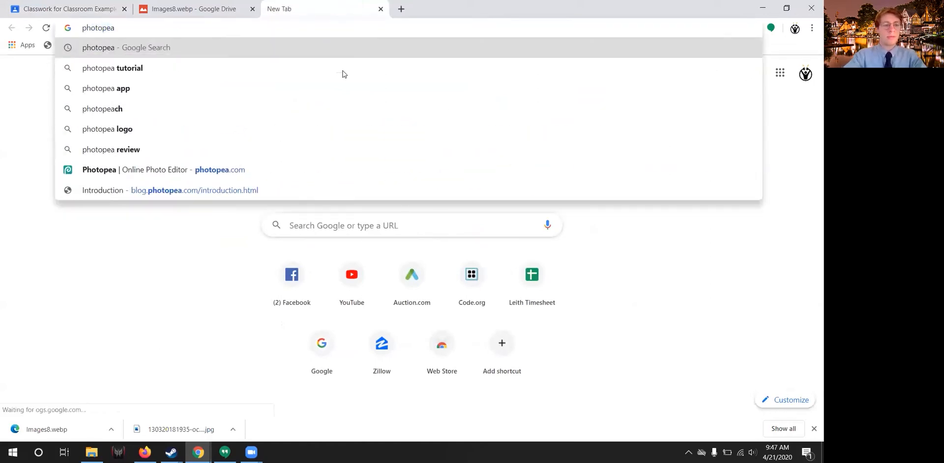
{"action": "key", "text": "Return"}
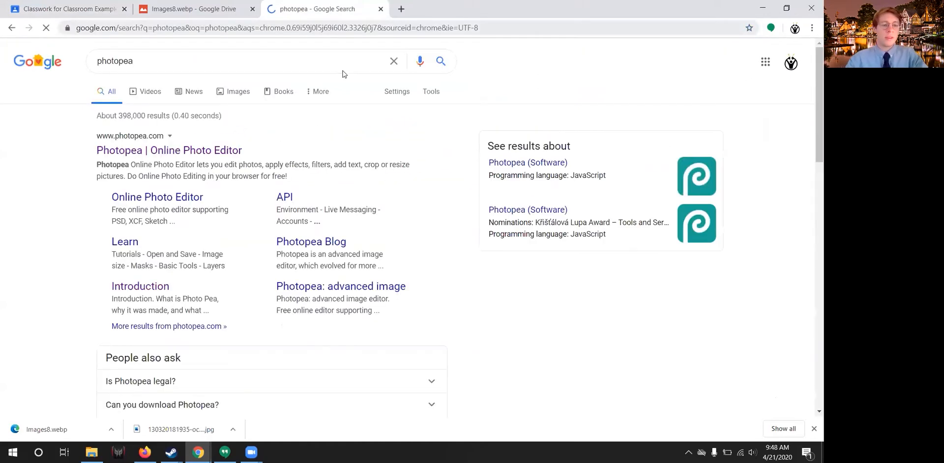
{"action": "left_click", "coordinate": [225, 154]}
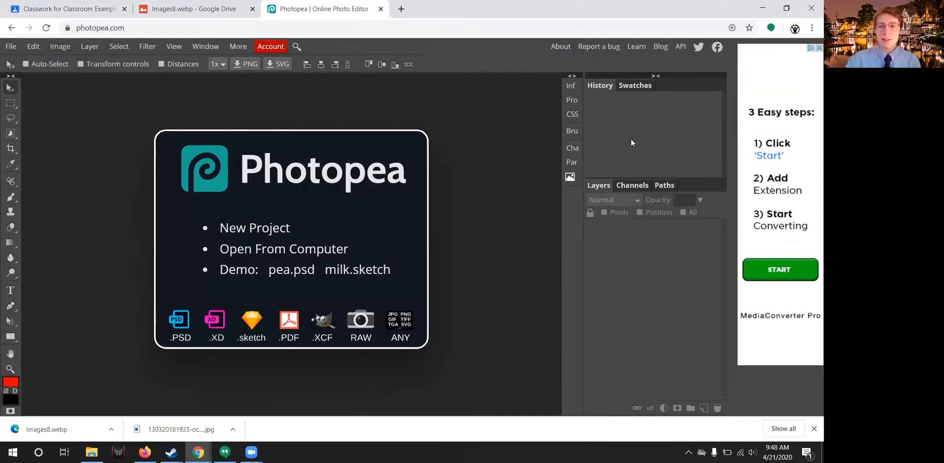
Dismiss the advertisement shown beside the Photopea workspace.
{"action": "left_click", "coordinate": [819, 48]}
{"action": "left_click", "coordinate": [741, 48]}
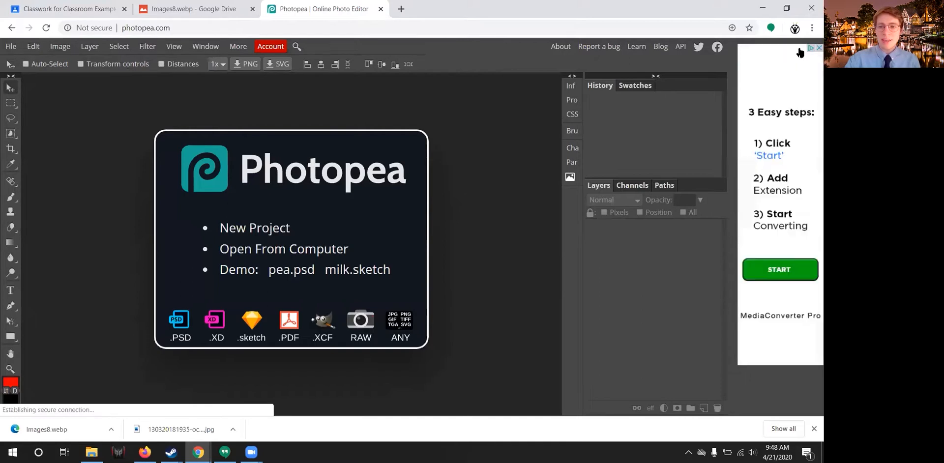
{"action": "left_click", "coordinate": [819, 48]}
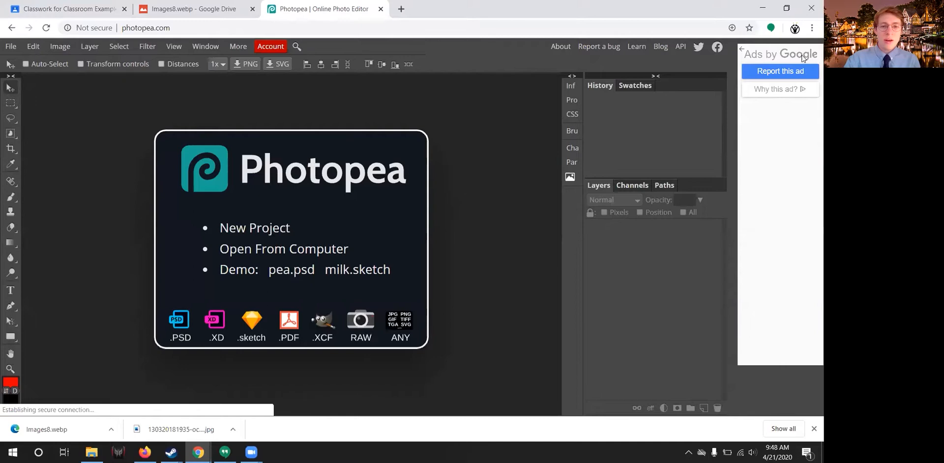
{"action": "mouse_move", "coordinate": [6, 78]}
{"action": "left_mouse_down"}
{"action": "mouse_move", "coordinate": [3, 345]}
{"action": "mouse_move", "coordinate": [13, 381]}
{"action": "mouse_move", "coordinate": [59, 91]}
{"action": "mouse_move", "coordinate": [37, 72]}
{"action": "mouse_move", "coordinate": [10, 78]}
{"action": "left_mouse_up"}
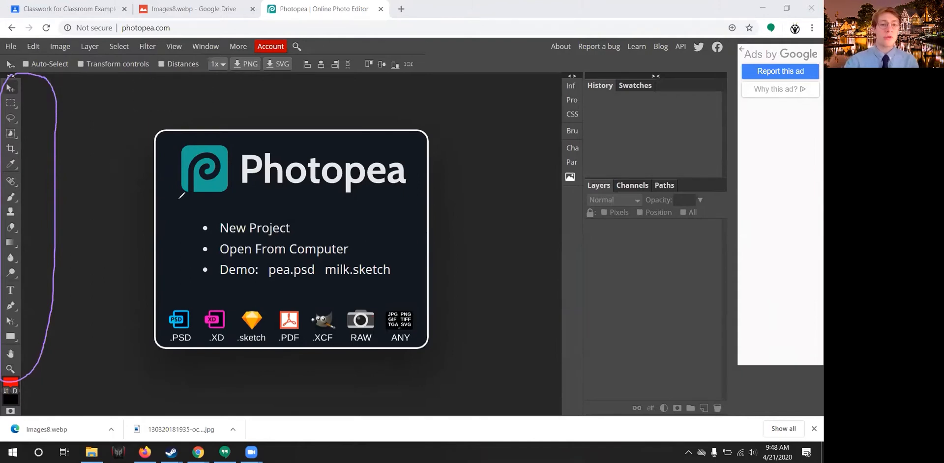
{"action": "left_click", "coordinate": [265, 122]}
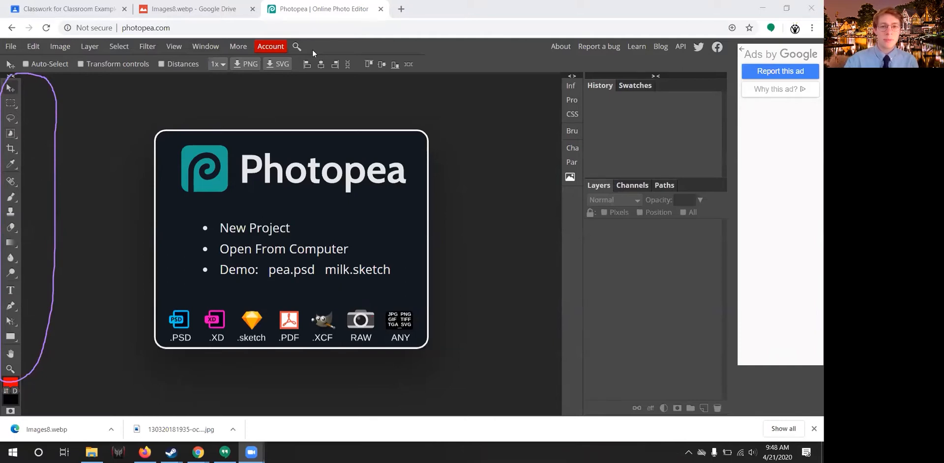
{"action": "mouse_move", "coordinate": [173, 111]}
{"action": "left_mouse_down"}
{"action": "mouse_move", "coordinate": [117, 143]}
{"action": "mouse_move", "coordinate": [94, 271]}
{"action": "mouse_move", "coordinate": [157, 344]}
{"action": "left_mouse_up"}
{"action": "mouse_move", "coordinate": [370, 375]}
{"action": "left_mouse_down"}
{"action": "mouse_move", "coordinate": [469, 185]}
{"action": "mouse_move", "coordinate": [455, 131]}
{"action": "mouse_move", "coordinate": [255, 77]}
{"action": "mouse_move", "coordinate": [137, 100]}
{"action": "left_mouse_up"}
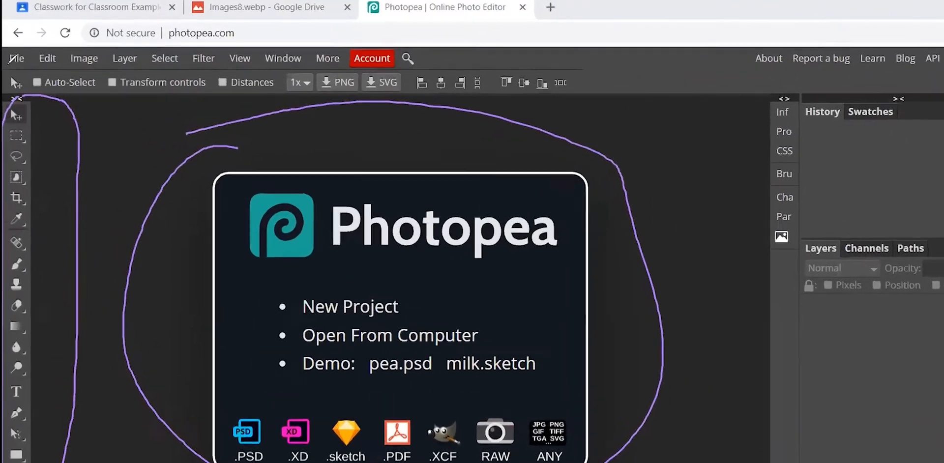
{"action": "left_click_drag", "start_coordinate": [3, 51], "coordinate": [38, 51]}
{"action": "left_click_drag", "start_coordinate": [105, 89], "coordinate": [136, 88]}
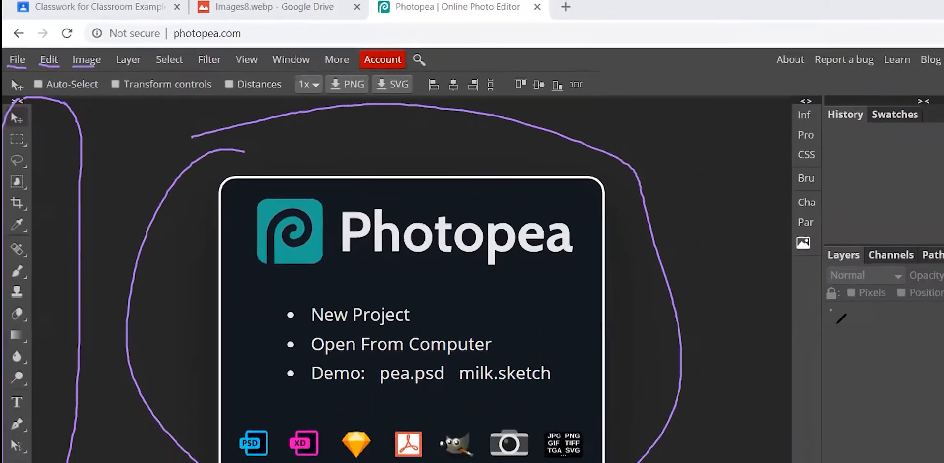
{"action": "left_click_drag", "start_coordinate": [591, 224], "coordinate": [597, 331]}
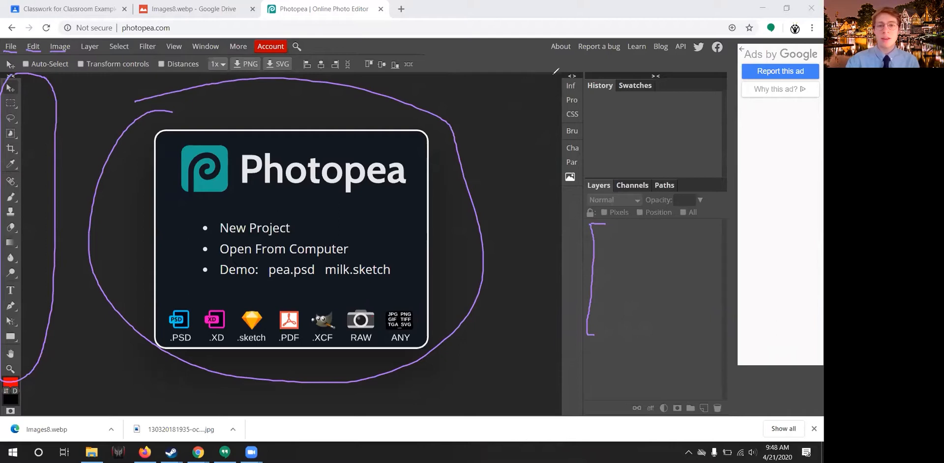
{"action": "left_click", "coordinate": [569, 74]}
{"action": "left_click", "coordinate": [221, 112]}
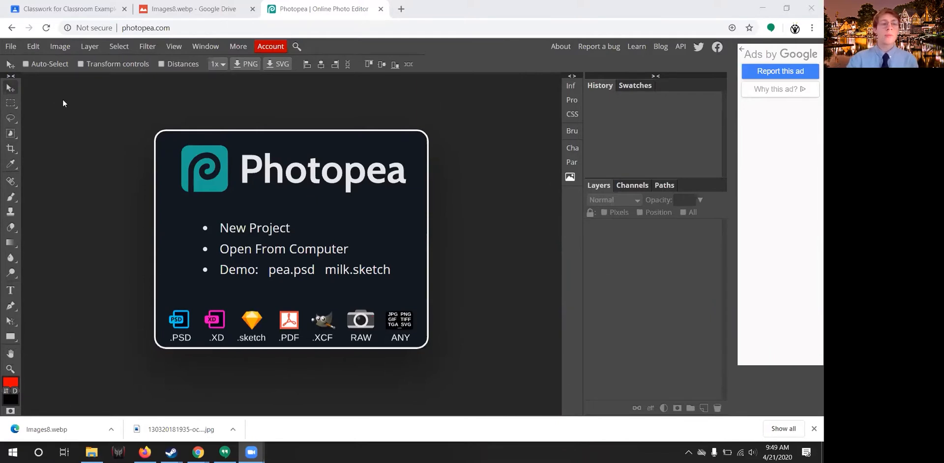
Open today's oceans-coral and stock-vector-cartoon-fishes JPG files from the Downloads folder and view each document in turn.
{"action": "left_click", "coordinate": [12, 47]}
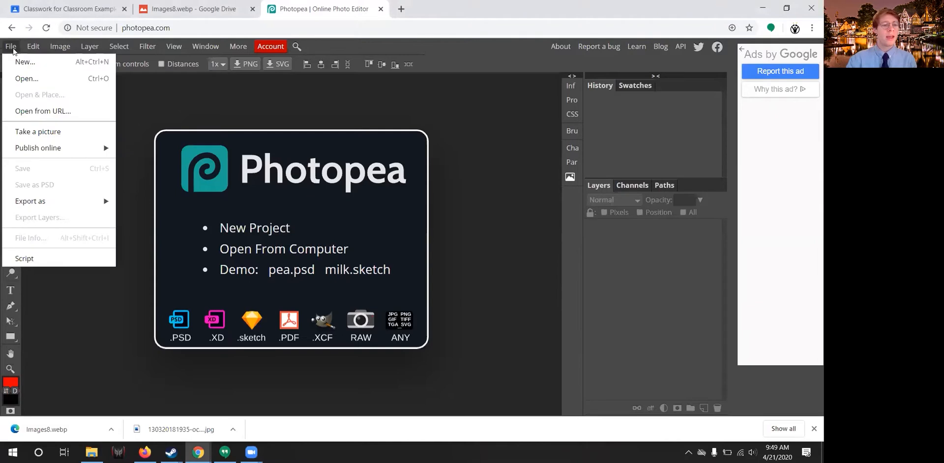
{"action": "left_click", "coordinate": [39, 82]}
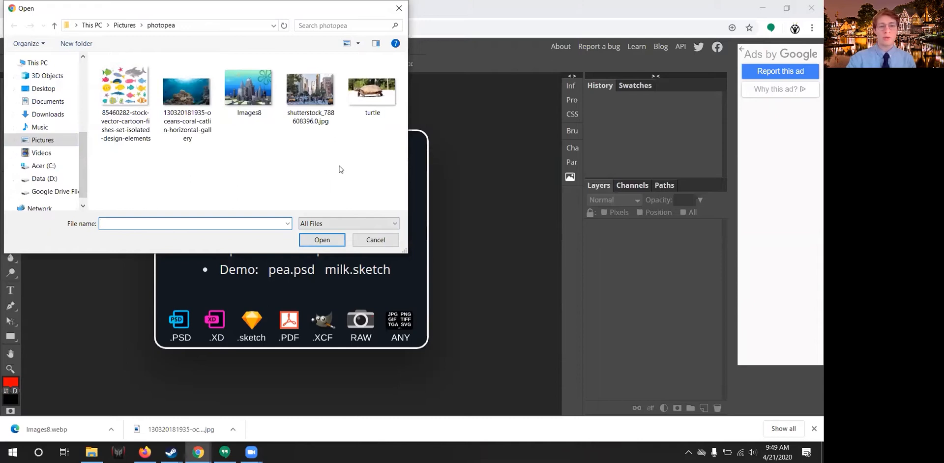
{"action": "left_click", "coordinate": [52, 115]}
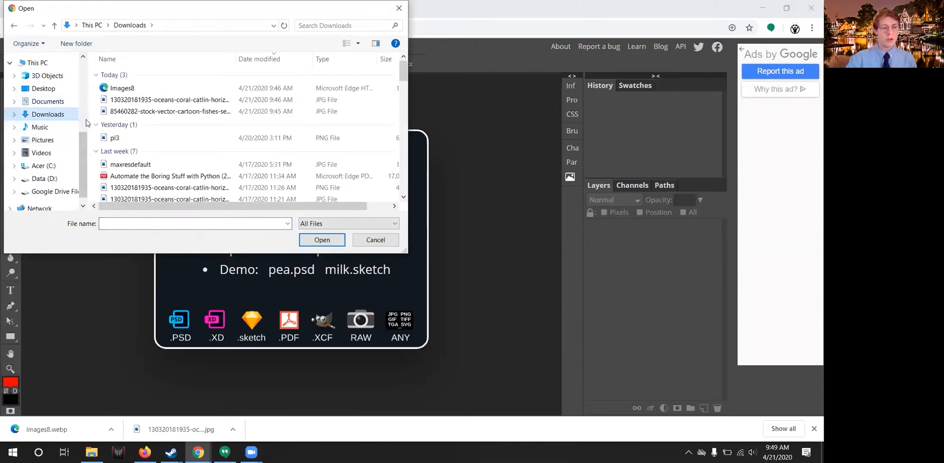
{"action": "left_click", "coordinate": [182, 111]}
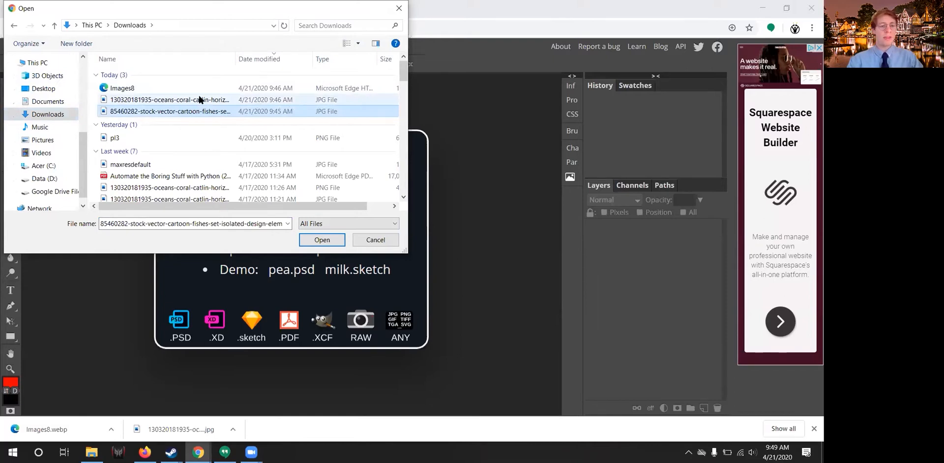
{"action": "left_click", "coordinate": [200, 100], "text": "ctrl"}
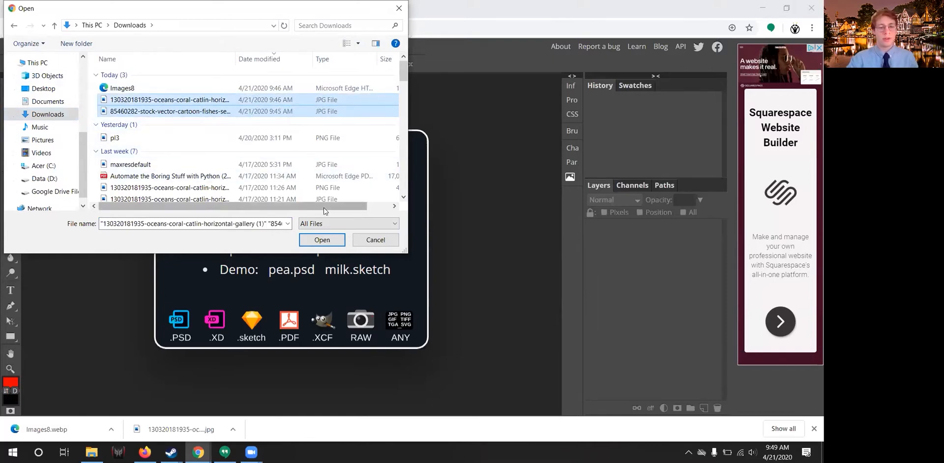
{"action": "left_click", "coordinate": [321, 240]}
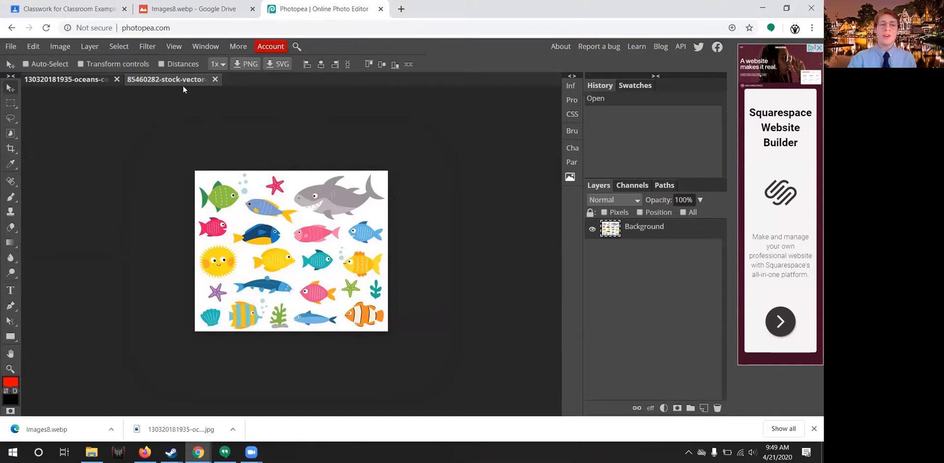
{"action": "left_click", "coordinate": [78, 80]}
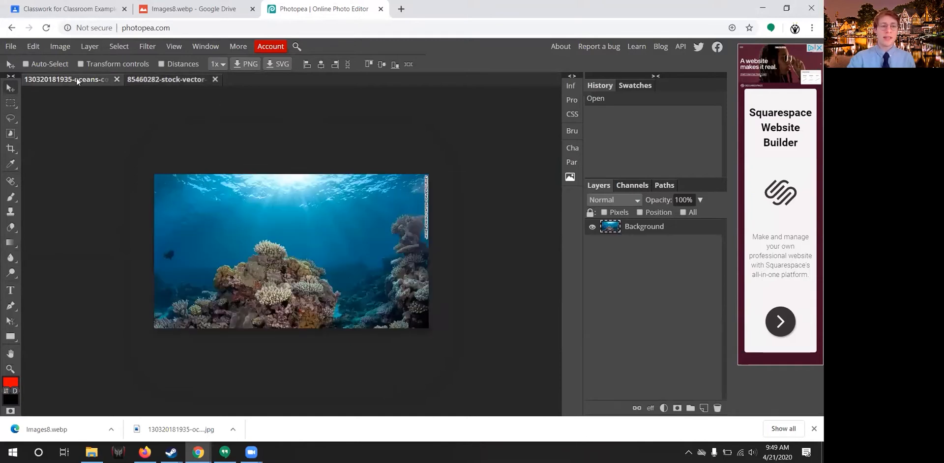
{"action": "left_click", "coordinate": [178, 81]}
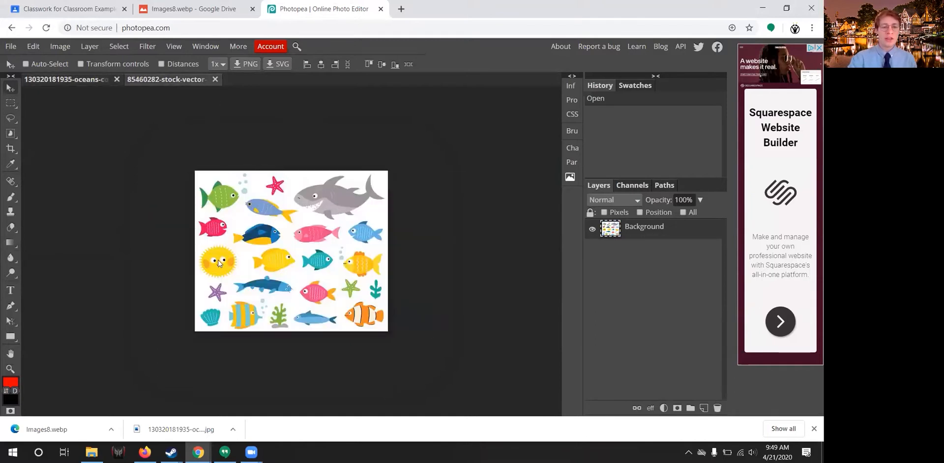
{"action": "left_click", "coordinate": [90, 81]}
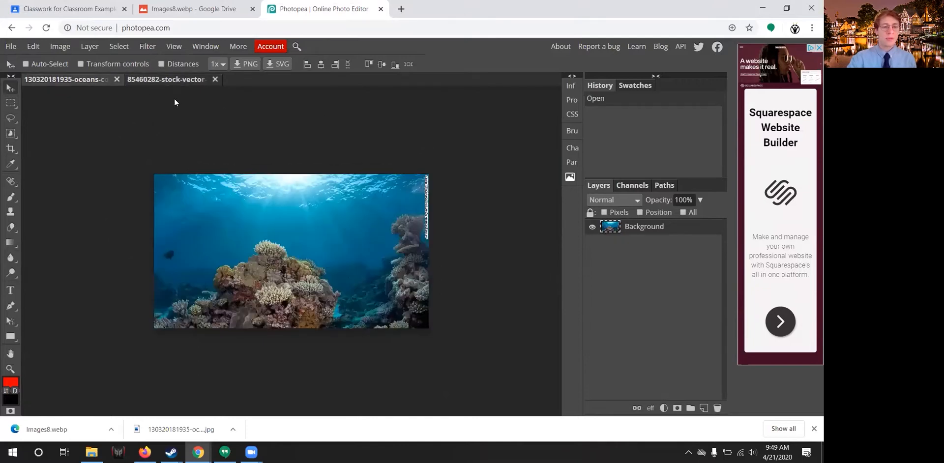
Open the Images8 file from the Downloads folder as a third document.
{"action": "left_click", "coordinate": [4, 47]}
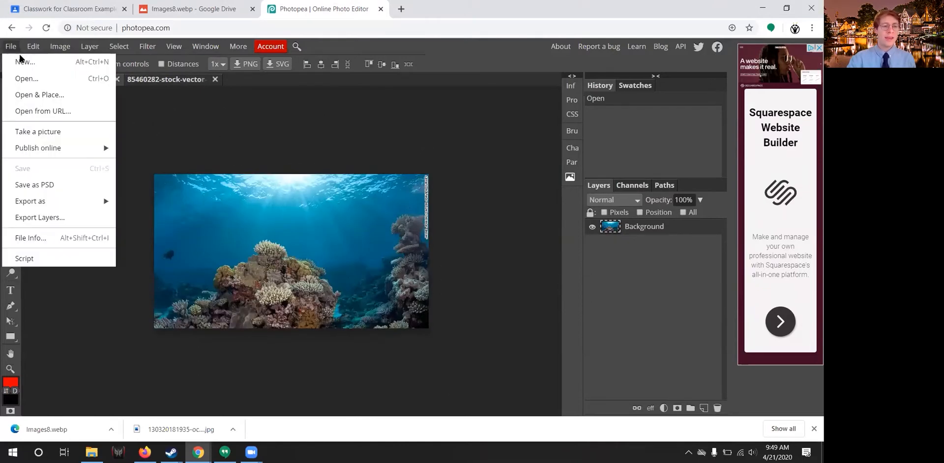
{"action": "left_click", "coordinate": [30, 76]}
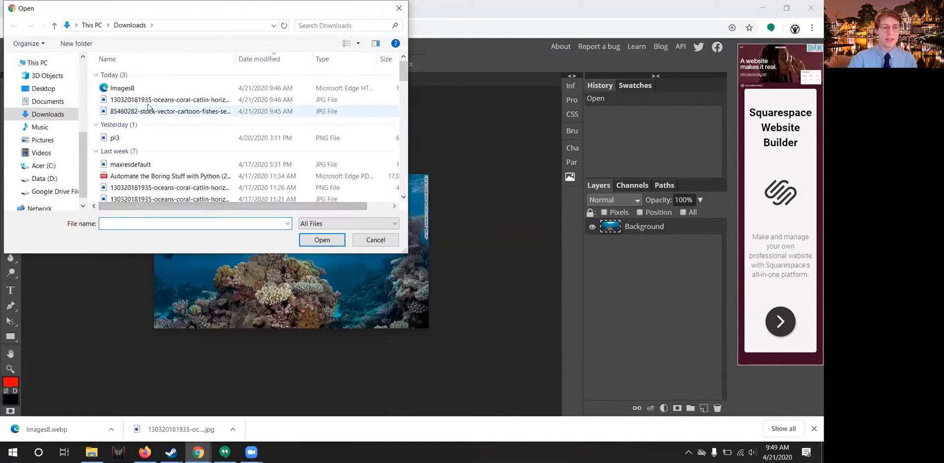
{"action": "left_click", "coordinate": [162, 88]}
{"action": "left_click", "coordinate": [322, 240]}
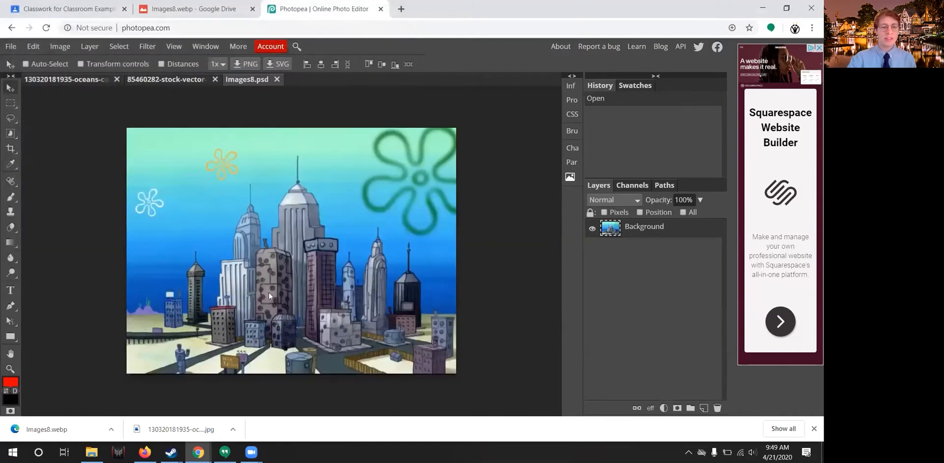
Review the three open documents, ending on the ocean coral image.
{"action": "left_click", "coordinate": [64, 79]}
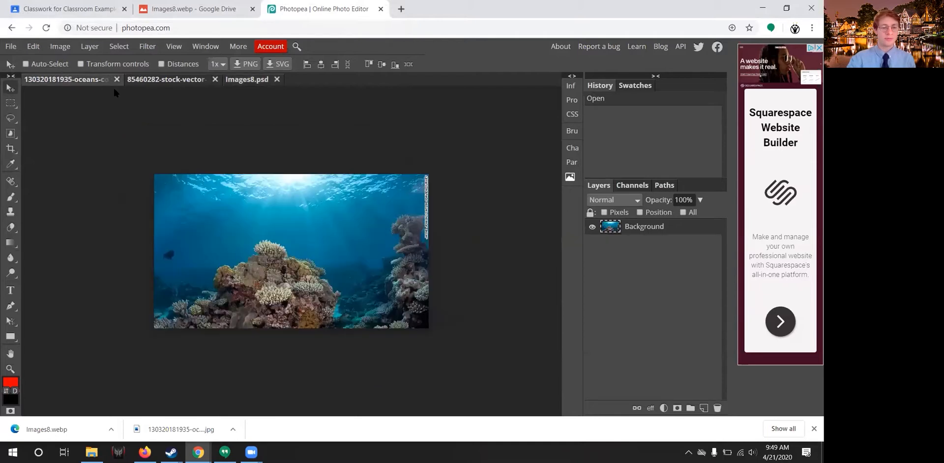
{"action": "left_click", "coordinate": [177, 80]}
{"action": "left_click", "coordinate": [247, 81]}
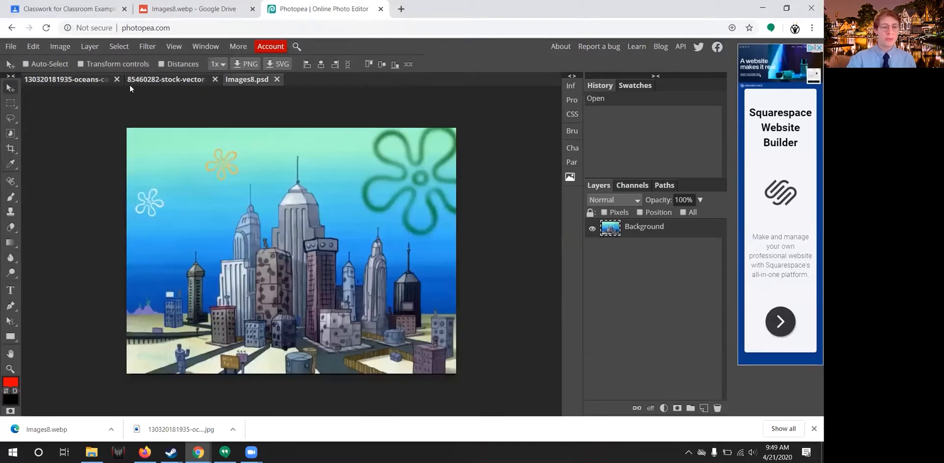
{"action": "left_click", "coordinate": [78, 81]}
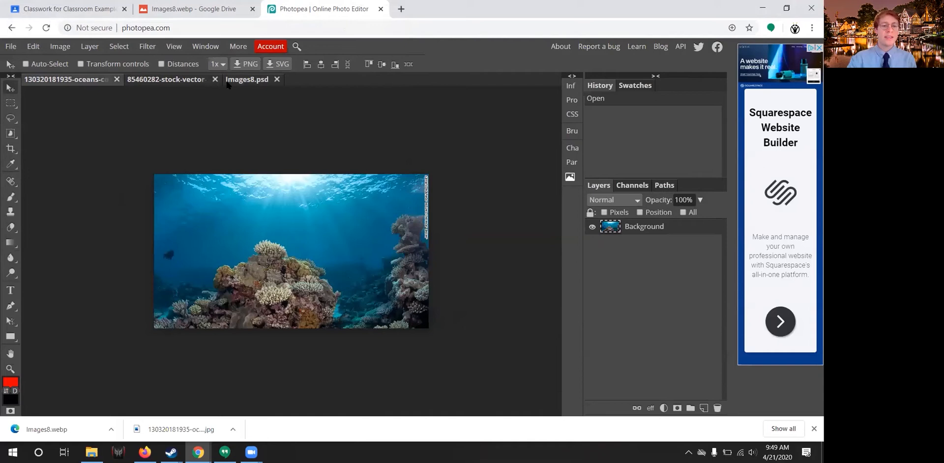
{"action": "left_click", "coordinate": [201, 81]}
{"action": "left_click", "coordinate": [244, 79]}
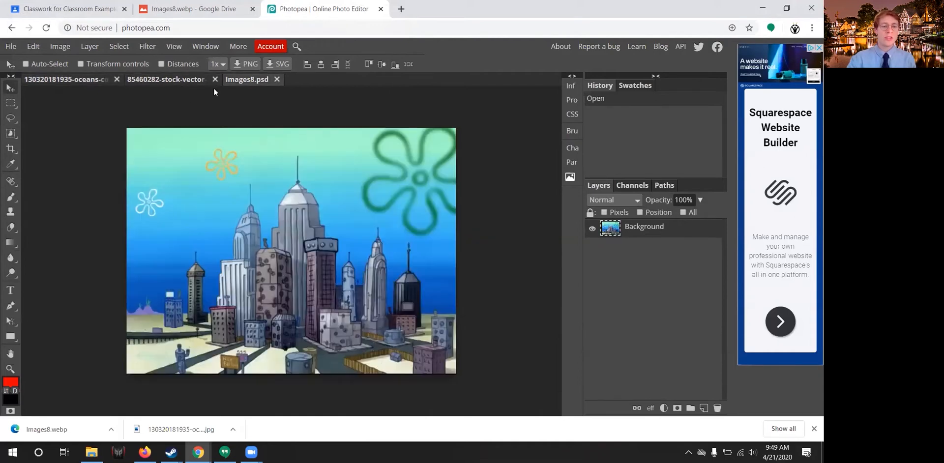
{"action": "left_click", "coordinate": [65, 81]}
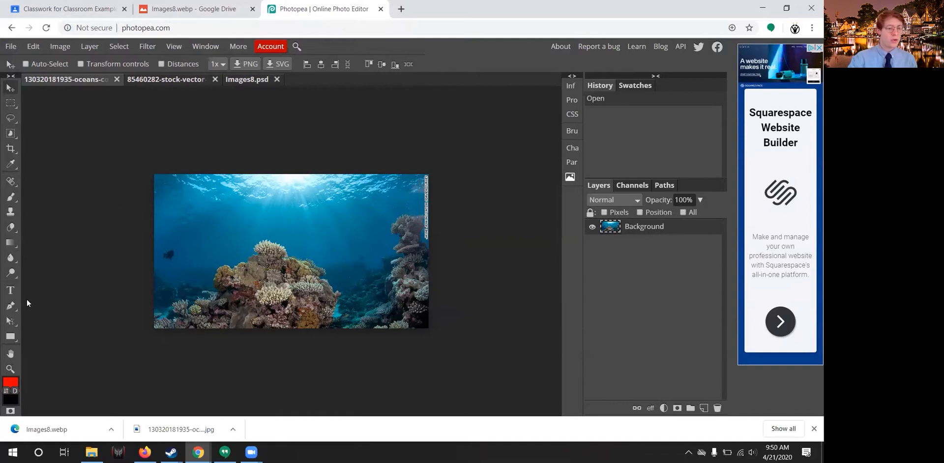
Draw a red rectangle over the water above the coral and toggle its layer's visibility off and on twice.
{"action": "left_click", "coordinate": [9, 338]}
{"action": "left_click_drag", "start_coordinate": [230, 199], "coordinate": [315, 233]}
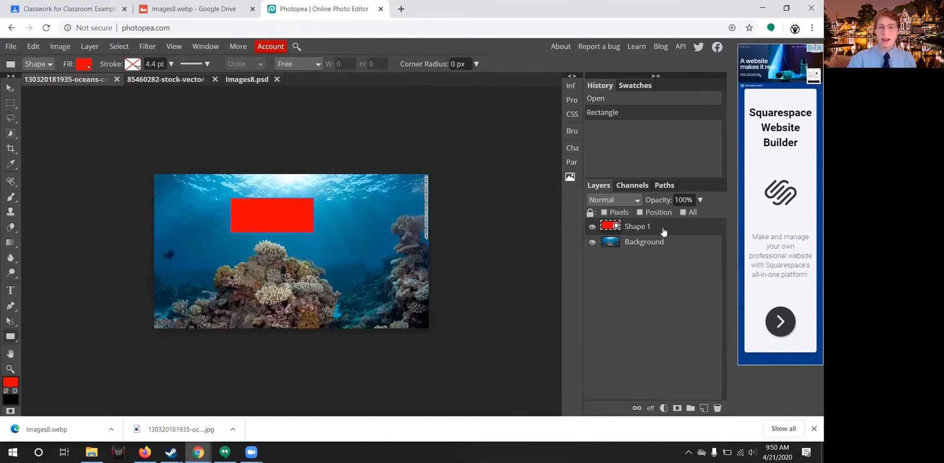
{"action": "left_click", "coordinate": [593, 226]}
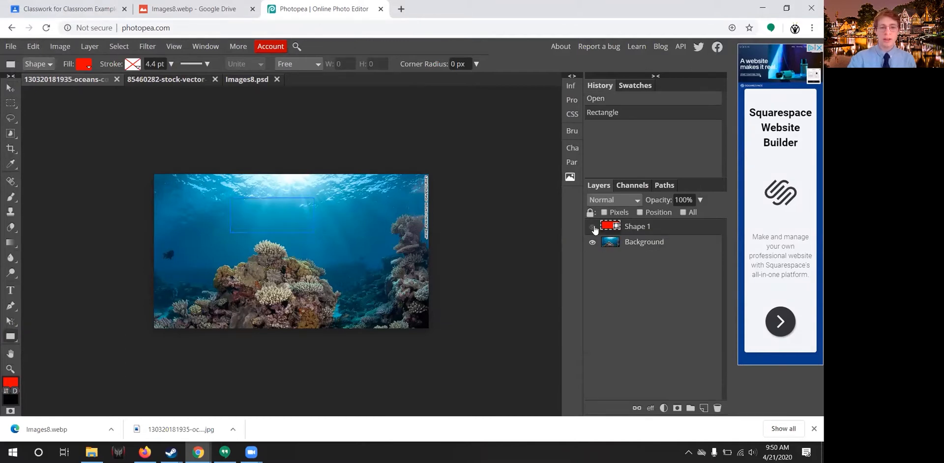
{"action": "left_click", "coordinate": [592, 227]}
{"action": "left_click", "coordinate": [593, 227]}
{"action": "left_click", "coordinate": [592, 227]}
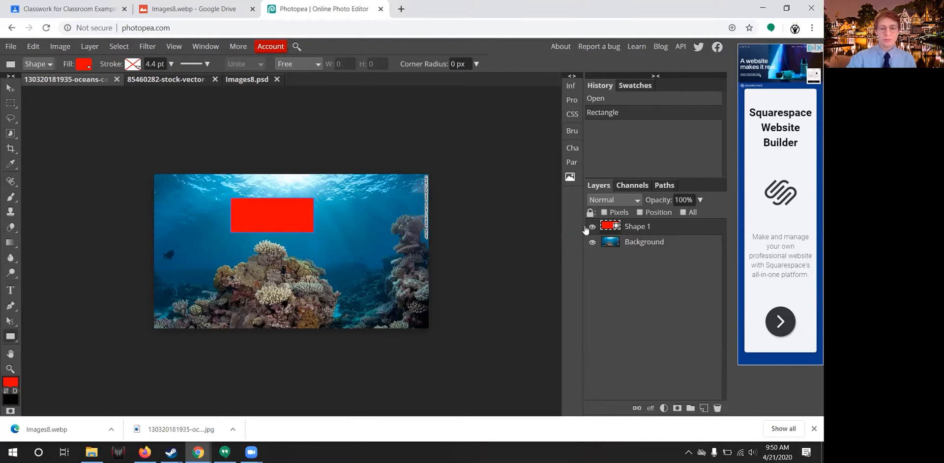
Delete the red rectangle's layer from the ocean coral image.
{"action": "right_click", "coordinate": [654, 229]}
{"action": "left_click", "coordinate": [606, 177]}
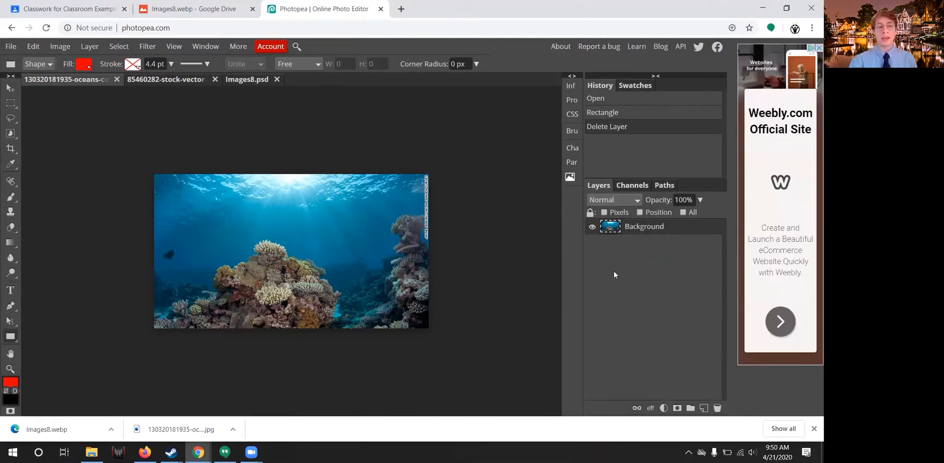
Examine the cartoon fishes document at different zoom levels, leaving the whole fish sheet enlarged.
{"action": "left_click", "coordinate": [184, 79]}
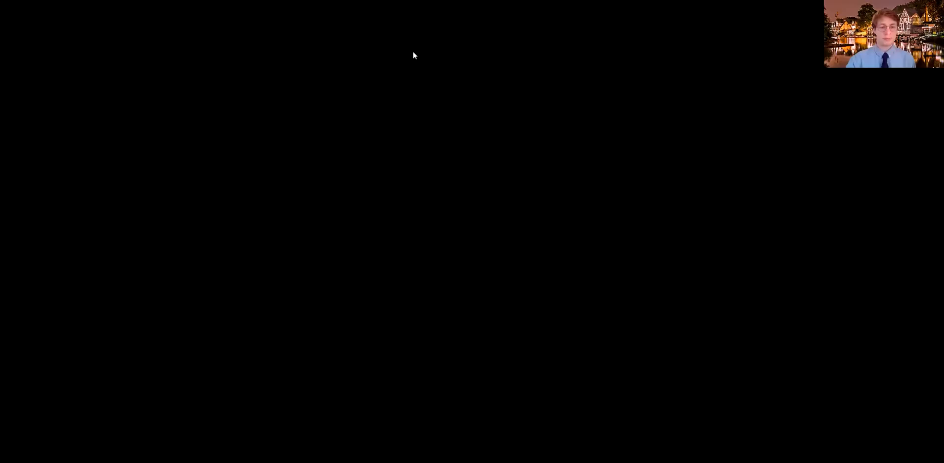
{"action": "left_click", "coordinate": [74, 89]}
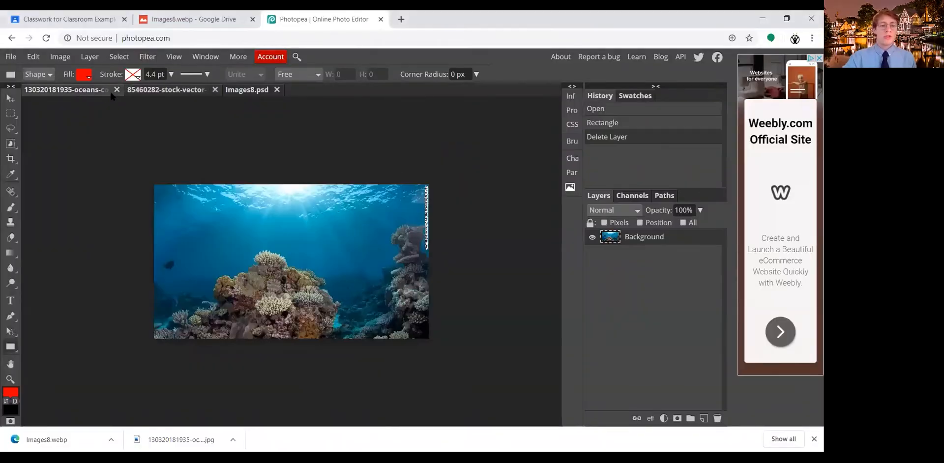
{"action": "left_click", "coordinate": [185, 92]}
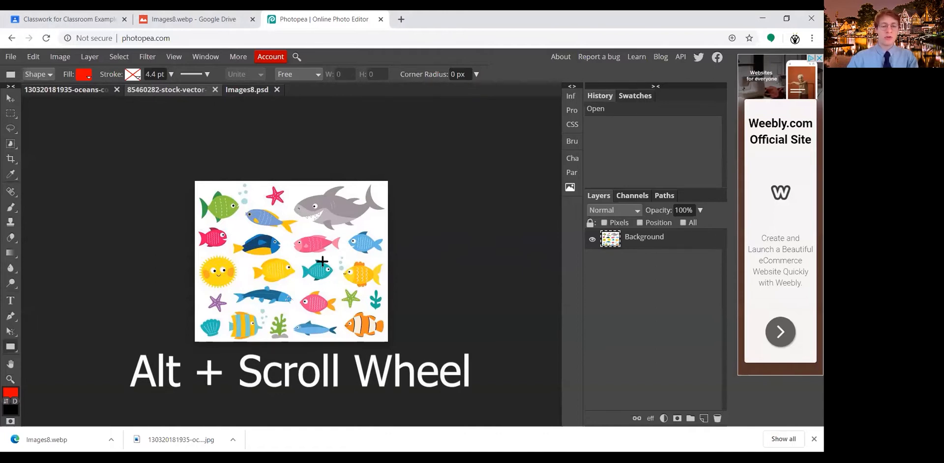
{"action": "scroll", "coordinate": [316, 260], "scroll_direction": "up", "scroll_amount": 3}
{"action": "scroll", "coordinate": [316, 260], "scroll_direction": "down", "scroll_amount": 5}
{"action": "scroll", "coordinate": [317, 261], "scroll_direction": "up", "scroll_amount": 7}
{"action": "scroll", "coordinate": [316, 261], "scroll_direction": "down", "scroll_amount": 5}
{"action": "scroll", "coordinate": [317, 260], "scroll_direction": "up", "scroll_amount": 3}
{"action": "scroll", "coordinate": [316, 260], "scroll_direction": "down", "scroll_amount": 3}
{"action": "scroll", "coordinate": [316, 261], "scroll_direction": "up", "scroll_amount": 3}
{"action": "scroll", "coordinate": [317, 260], "scroll_direction": "up", "scroll_amount": 2}
{"action": "scroll", "coordinate": [317, 261], "scroll_direction": "down", "scroll_amount": 2}
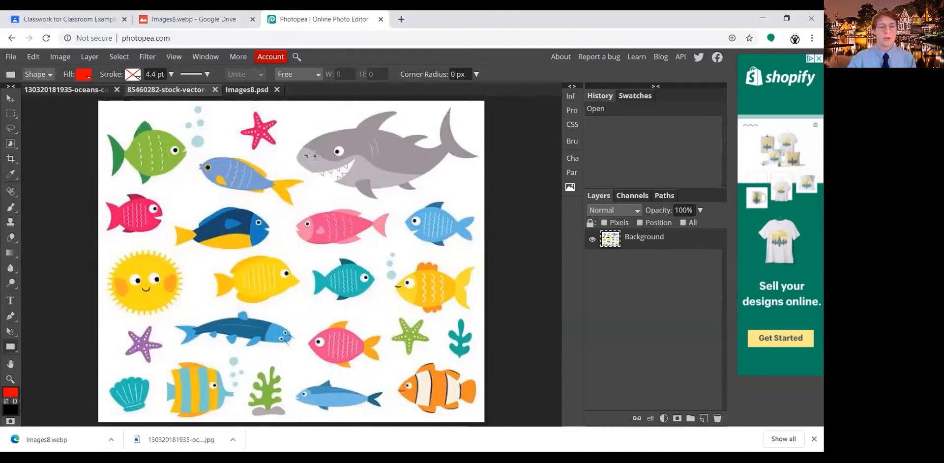
Select the green fish on the cartoon fishes sheet with the Object Selection tool.
{"action": "left_click", "coordinate": [83, 91]}
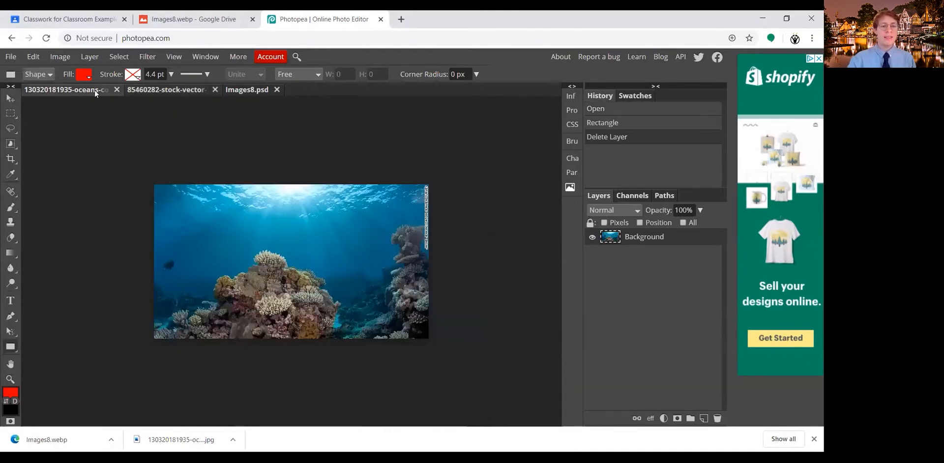
{"action": "left_click", "coordinate": [194, 91]}
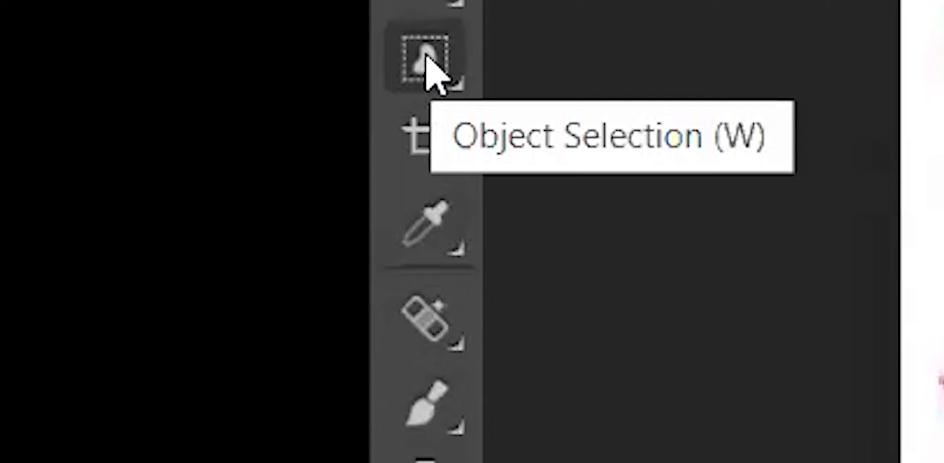
{"action": "left_click", "coordinate": [426, 55]}
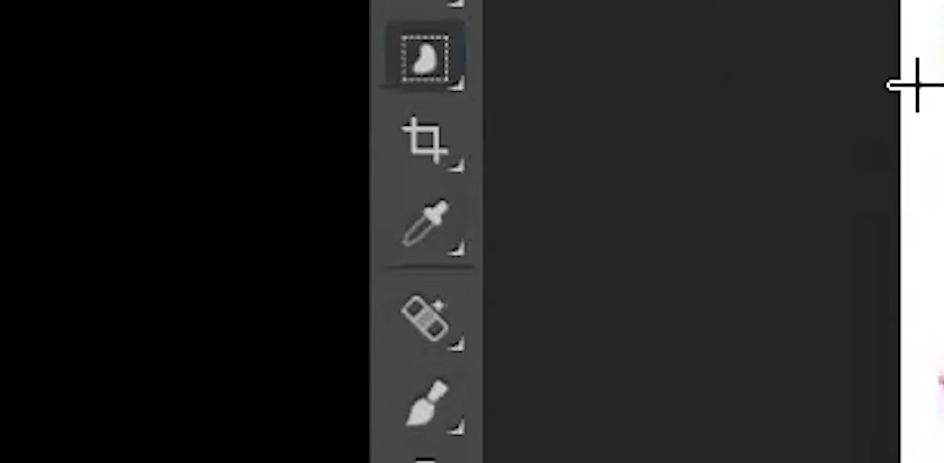
{"action": "right_click", "coordinate": [440, 66]}
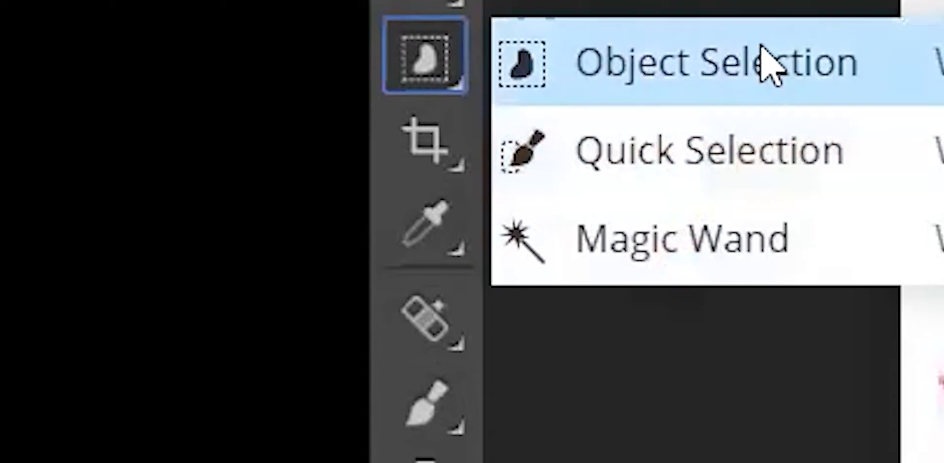
{"action": "left_click", "coordinate": [802, 67]}
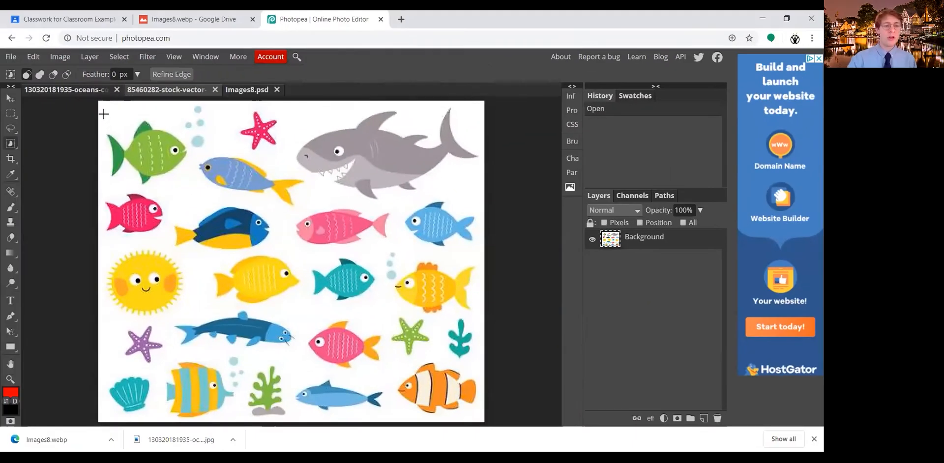
{"action": "left_click_drag", "start_coordinate": [102, 112], "coordinate": [193, 189]}
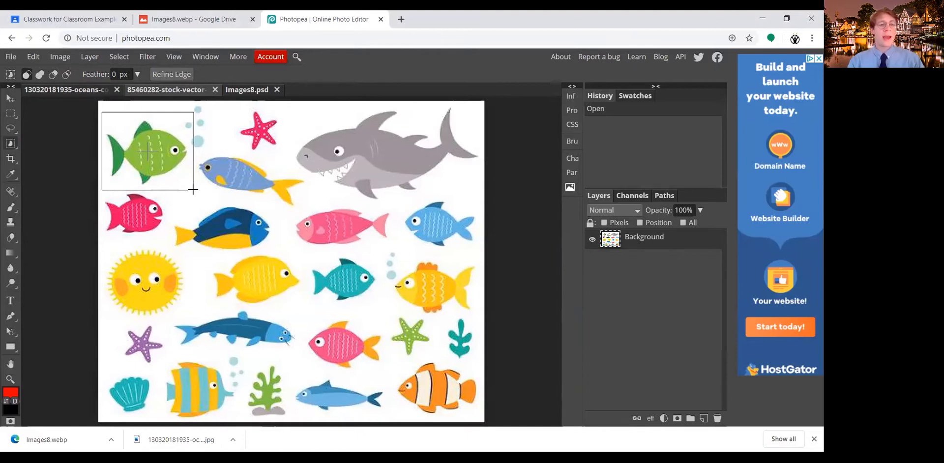
{"action": "left_click_drag", "start_coordinate": [193, 190], "coordinate": [192, 189]}
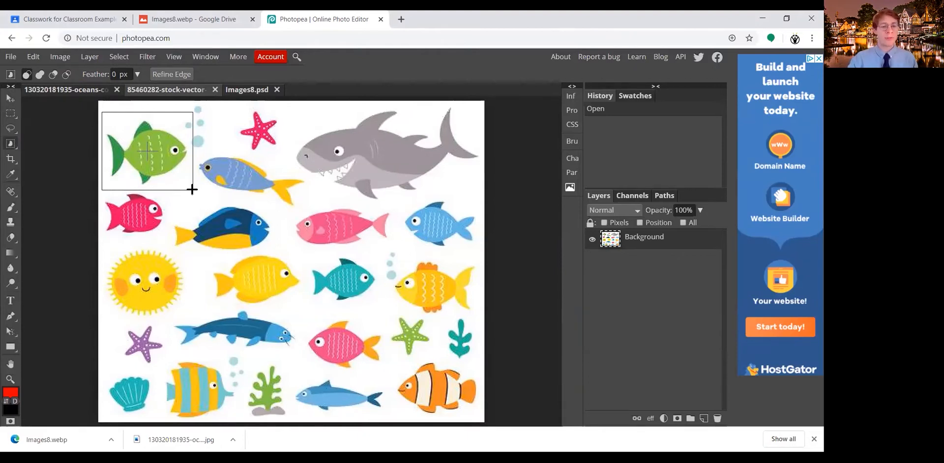
{"action": "left_click_drag", "start_coordinate": [192, 189], "coordinate": [192, 189]}
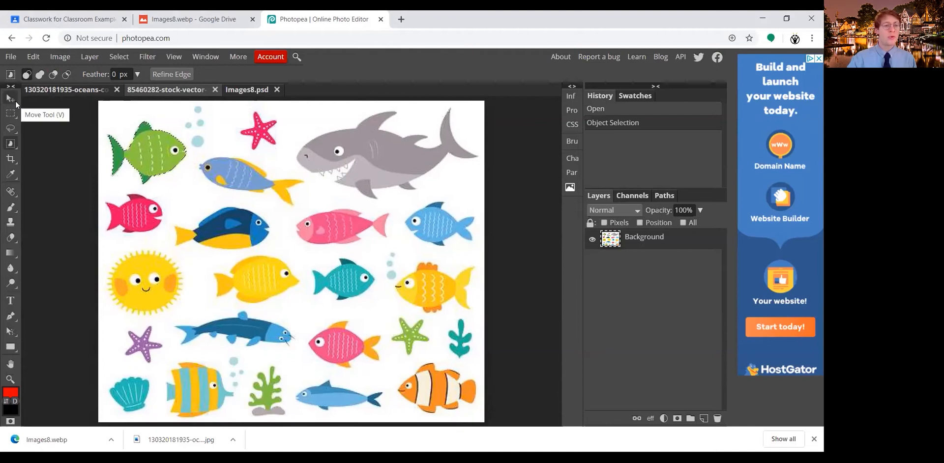
Cut the selected green fish out of the cartoon fishes sheet and paste it into the ocean coral image.
{"action": "left_click", "coordinate": [11, 98]}
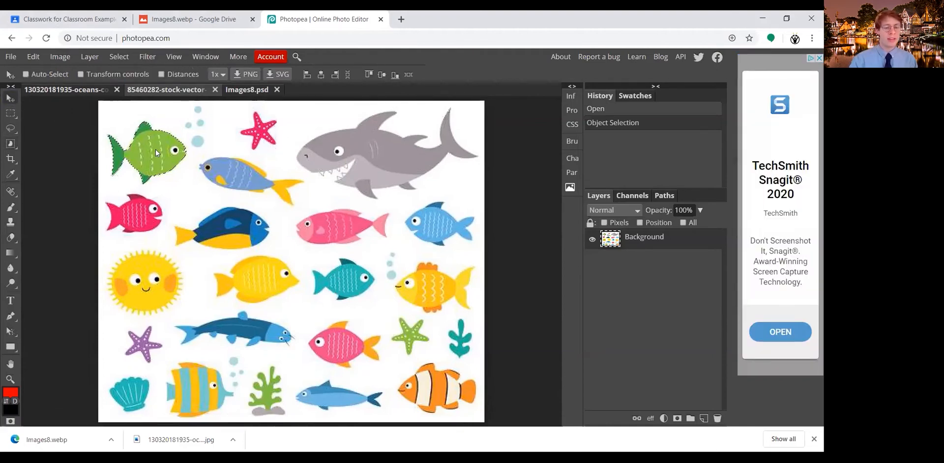
{"action": "mouse_move", "coordinate": [155, 148]}
{"action": "left_mouse_down"}
{"action": "mouse_move", "coordinate": [156, 200]}
{"action": "mouse_move", "coordinate": [199, 237]}
{"action": "mouse_move", "coordinate": [290, 223]}
{"action": "mouse_move", "coordinate": [333, 168]}
{"action": "mouse_move", "coordinate": [305, 144]}
{"action": "mouse_move", "coordinate": [202, 140]}
{"action": "mouse_move", "coordinate": [157, 142]}
{"action": "mouse_move", "coordinate": [156, 150]}
{"action": "mouse_move", "coordinate": [409, 198]}
{"action": "mouse_move", "coordinate": [408, 265]}
{"action": "mouse_move", "coordinate": [146, 144]}
{"action": "mouse_move", "coordinate": [156, 153]}
{"action": "left_mouse_up"}
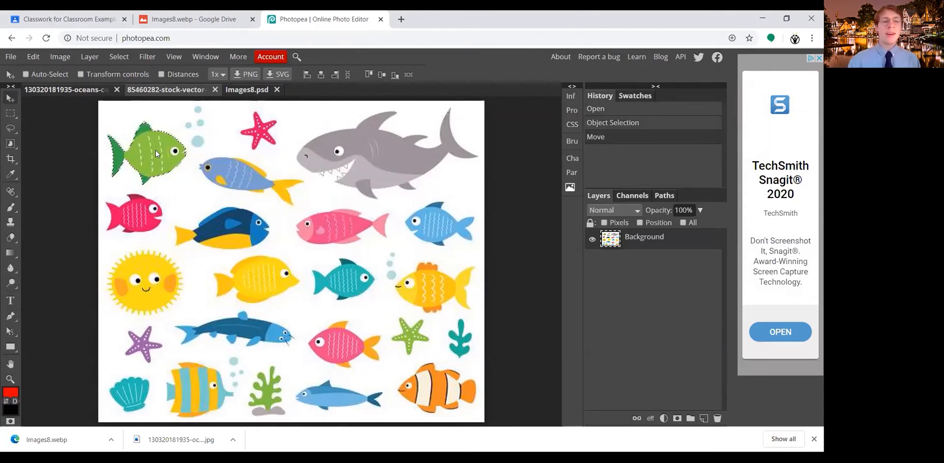
{"action": "key", "text": "ctrl+x"}
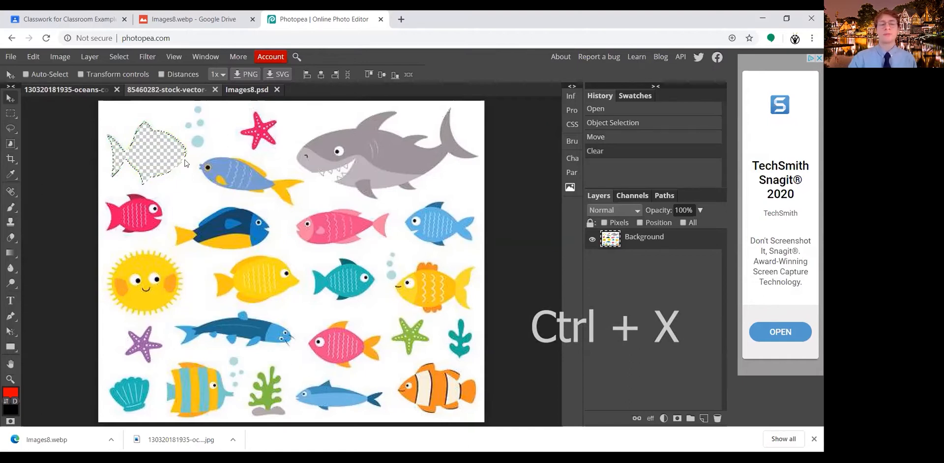
{"action": "left_click", "coordinate": [87, 90]}
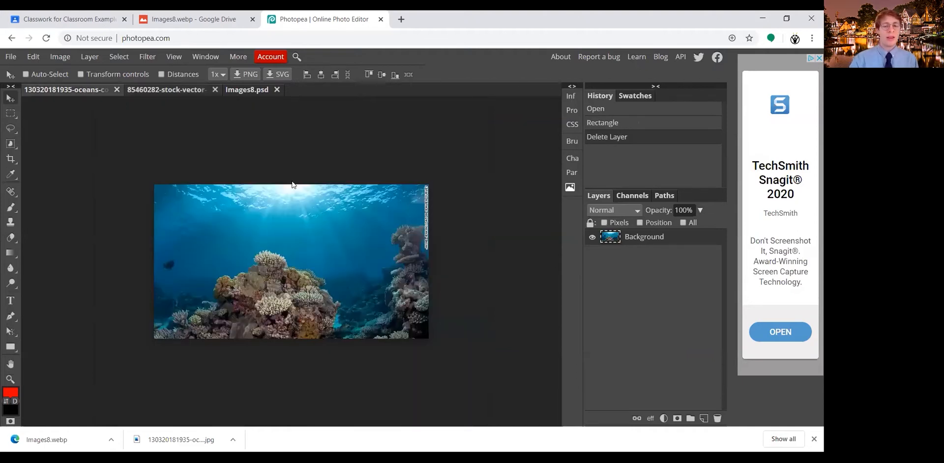
{"action": "scroll", "coordinate": [294, 253], "scroll_direction": "up", "scroll_amount": 3}
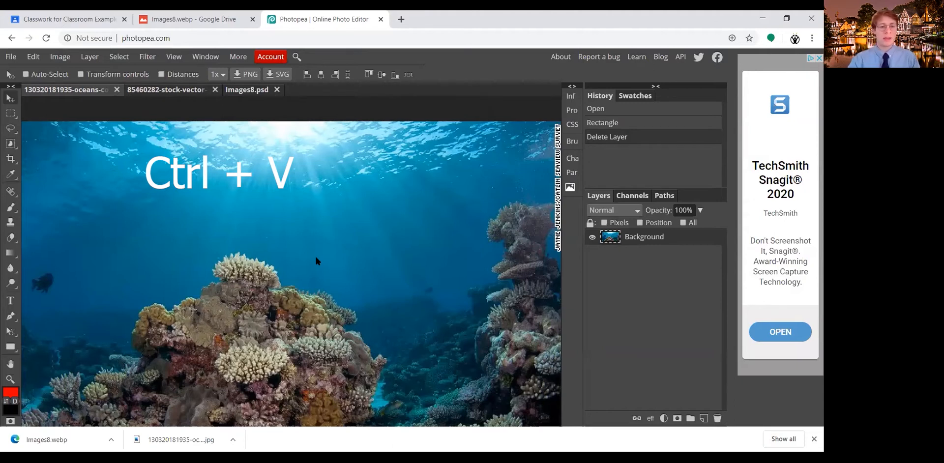
{"action": "key", "text": "ctrl+v"}
{"action": "left_click", "coordinate": [164, 98]}
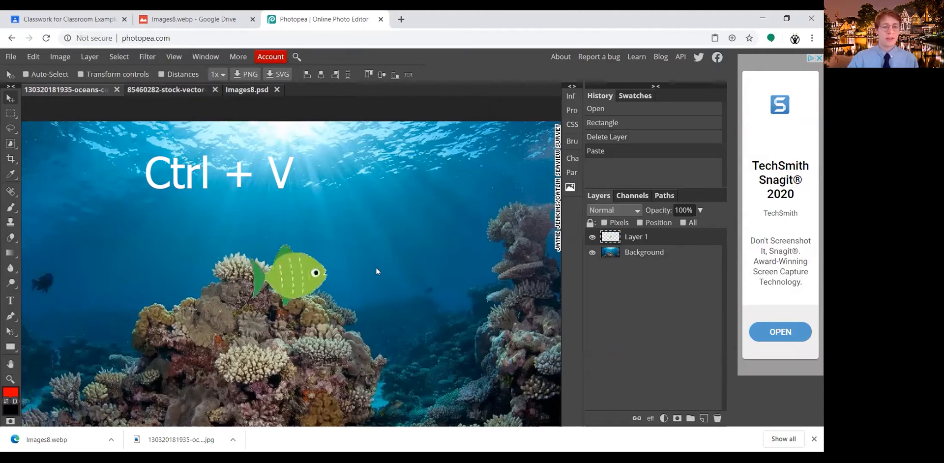
{"action": "scroll", "coordinate": [334, 278], "scroll_direction": "down", "scroll_amount": 1}
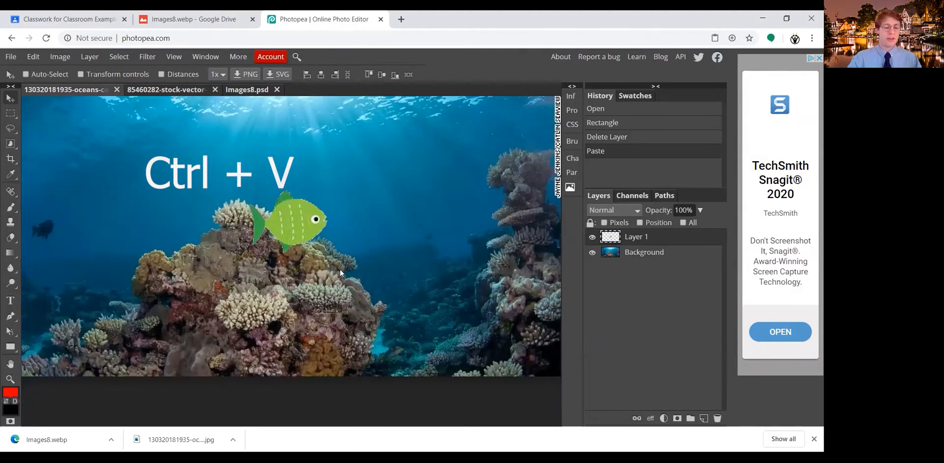
{"action": "scroll", "coordinate": [346, 269], "scroll_direction": "down", "scroll_amount": 2}
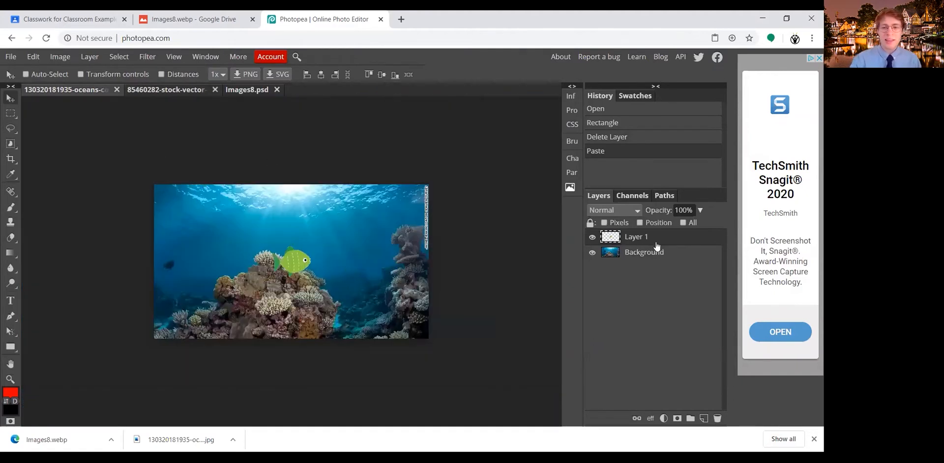
Toggle the visibility of the pasted fish's layer off and on twice.
{"action": "left_click", "coordinate": [593, 237]}
{"action": "left_click", "coordinate": [593, 238]}
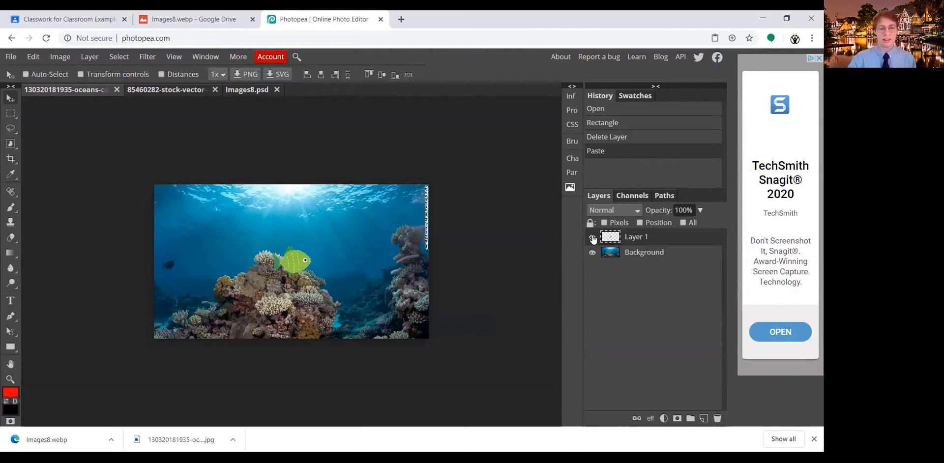
{"action": "left_click", "coordinate": [593, 238]}
{"action": "left_click", "coordinate": [593, 237]}
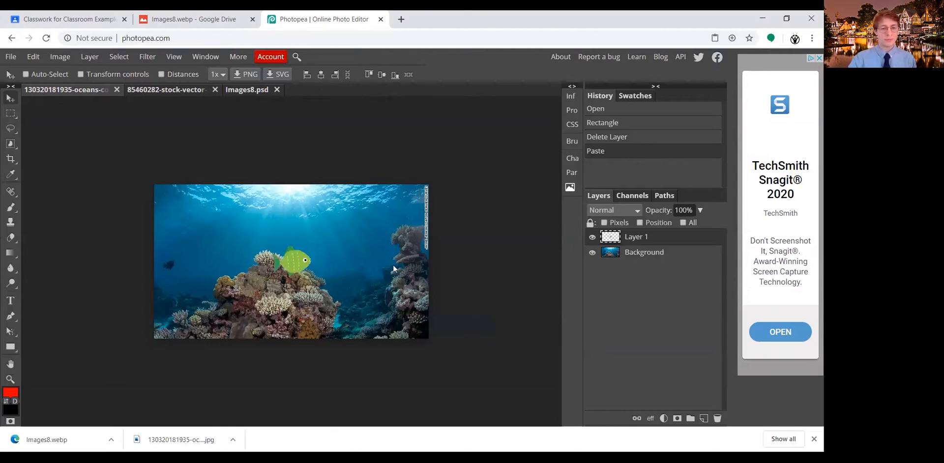
Move the green fish into the open water up and left of the coral and enable transform controls on its layer.
{"action": "left_click_drag", "start_coordinate": [298, 260], "coordinate": [205, 220]}
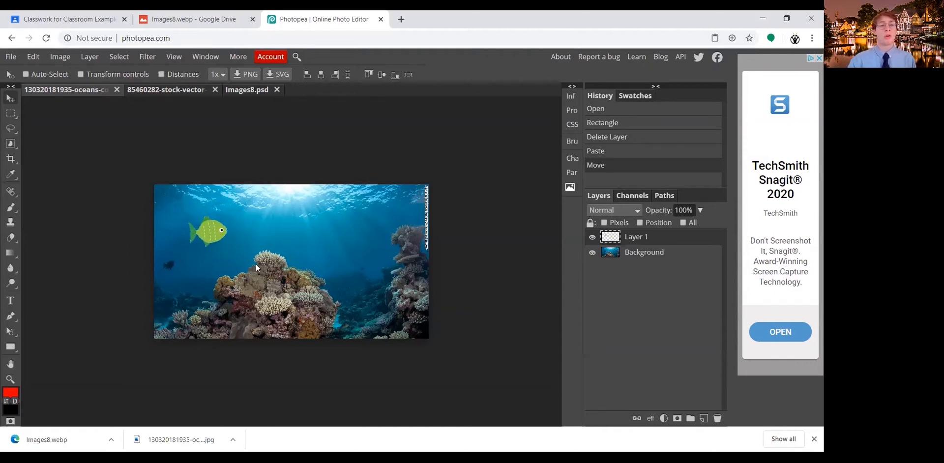
{"action": "left_click", "coordinate": [625, 257]}
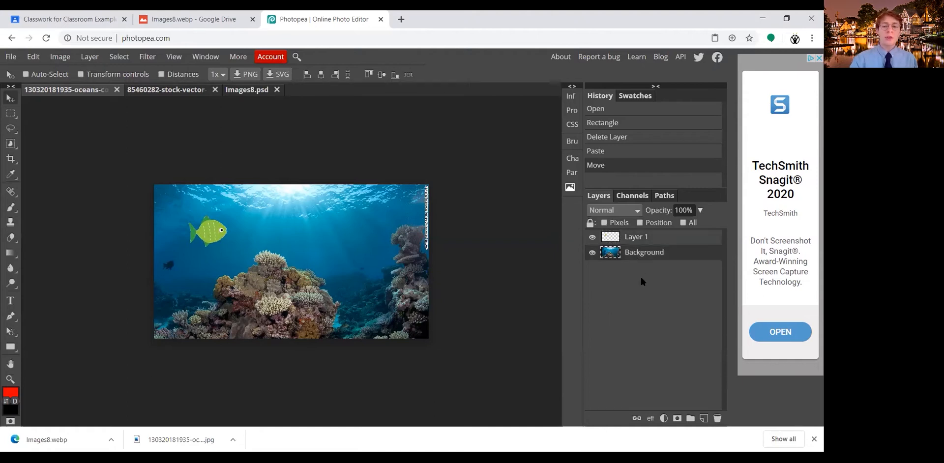
{"action": "left_click", "coordinate": [651, 238]}
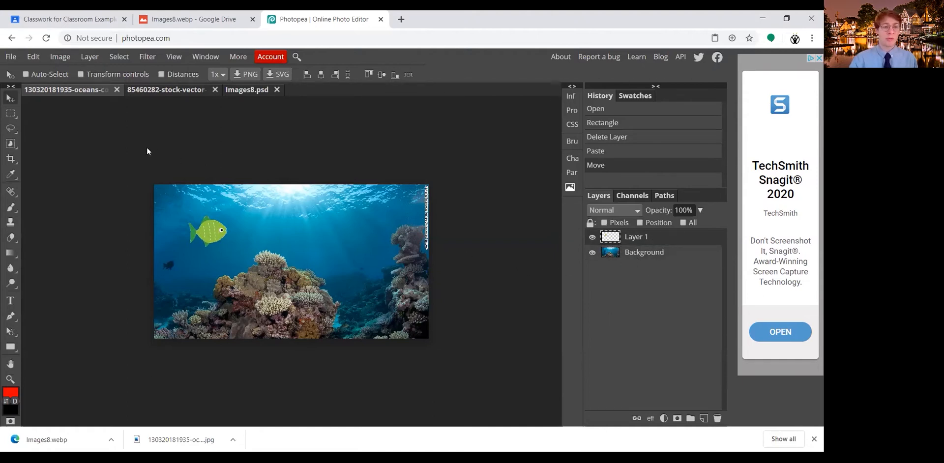
{"action": "left_click", "coordinate": [81, 75]}
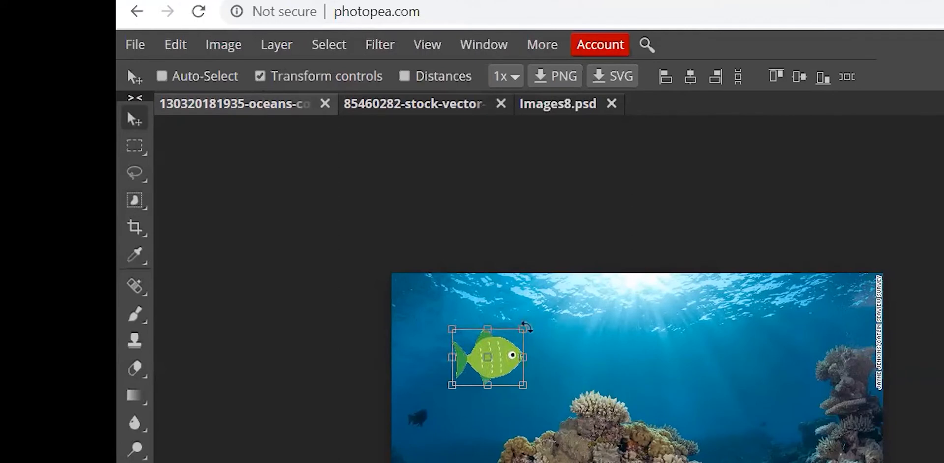
Try rotating the green fish by about -32° and stretching it to about 388% width, cancelling each transform.
{"action": "left_click_drag", "start_coordinate": [531, 323], "coordinate": [517, 295]}
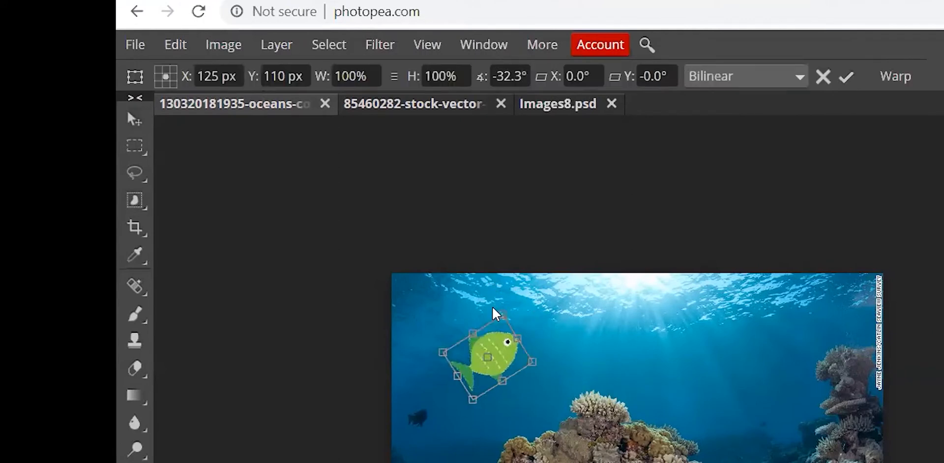
{"action": "key", "text": "Escape"}
{"action": "left_click_drag", "start_coordinate": [512, 362], "coordinate": [406, 349]}
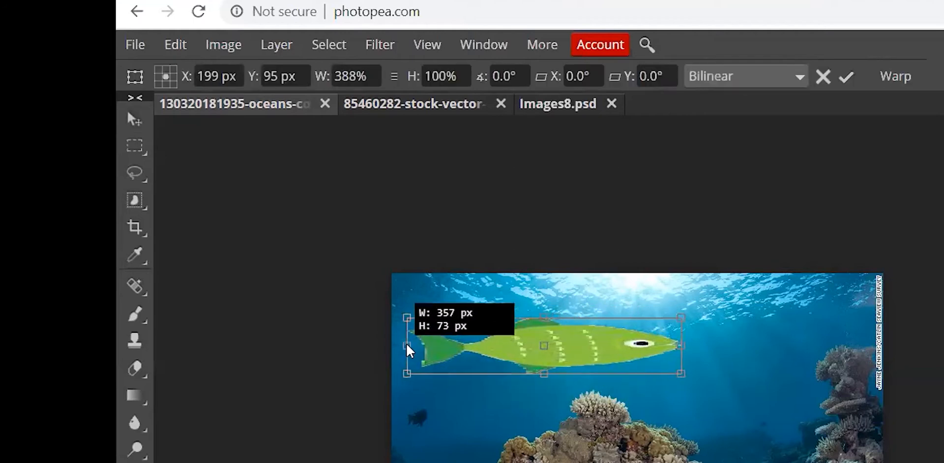
{"action": "key", "text": "Escape"}
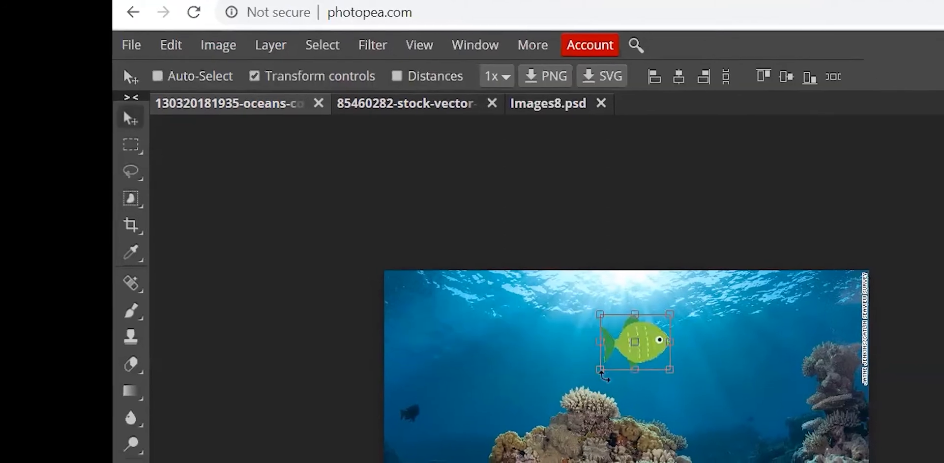
Scale the green fish proportionally to about 57% in the upper middle of the water and apply the transform.
{"action": "left_click_drag", "start_coordinate": [600, 370], "coordinate": [633, 350]}
{"action": "left_click_drag", "start_coordinate": [568, 332], "coordinate": [565, 332]}
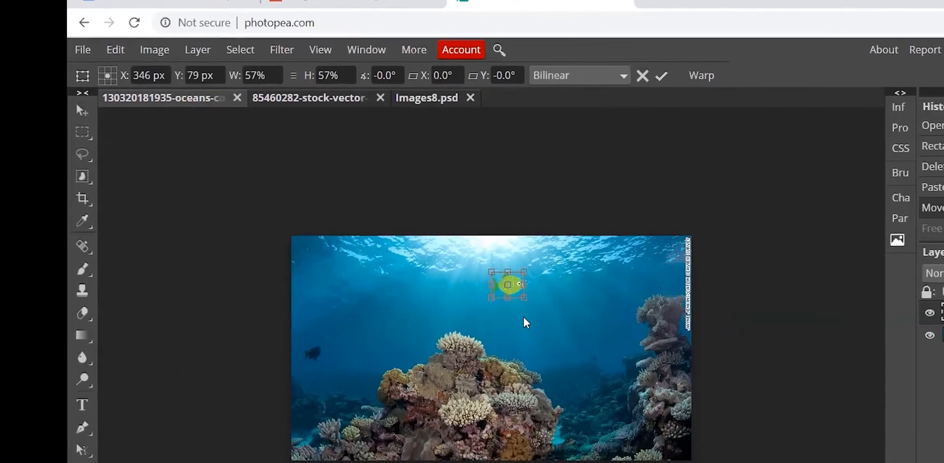
{"action": "key", "text": "Return"}
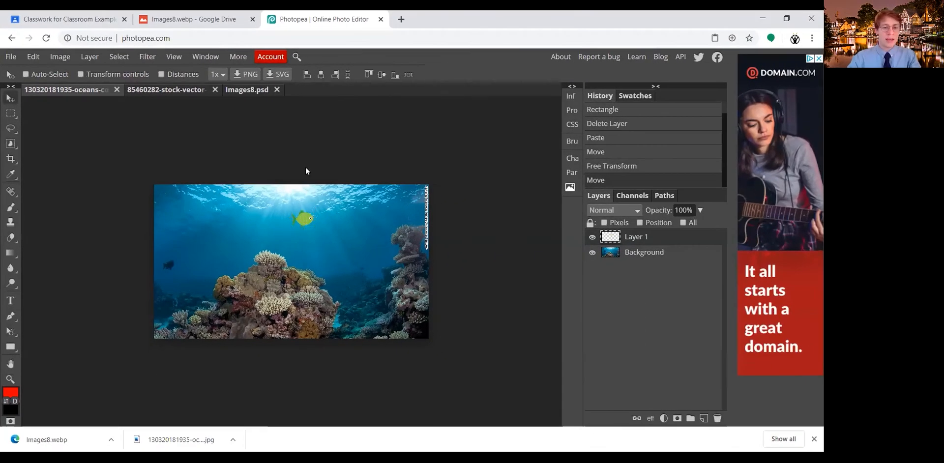
Duplicate the green fish's layer three times.
{"action": "right_click", "coordinate": [629, 236]}
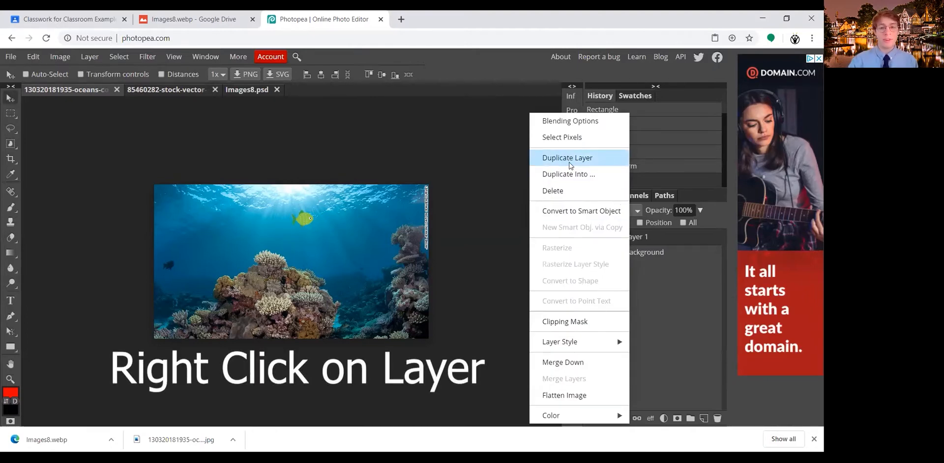
{"action": "left_click", "coordinate": [570, 165]}
{"action": "right_click", "coordinate": [652, 238]}
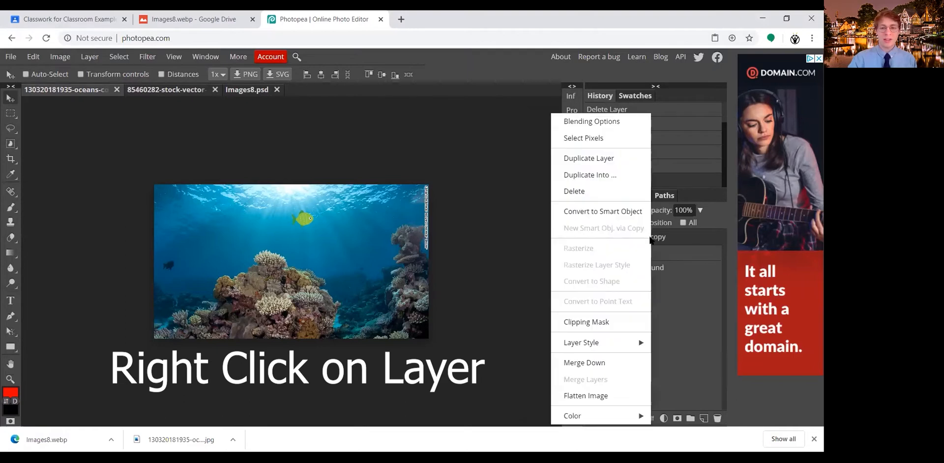
{"action": "left_click", "coordinate": [604, 158]}
{"action": "right_click", "coordinate": [658, 238]}
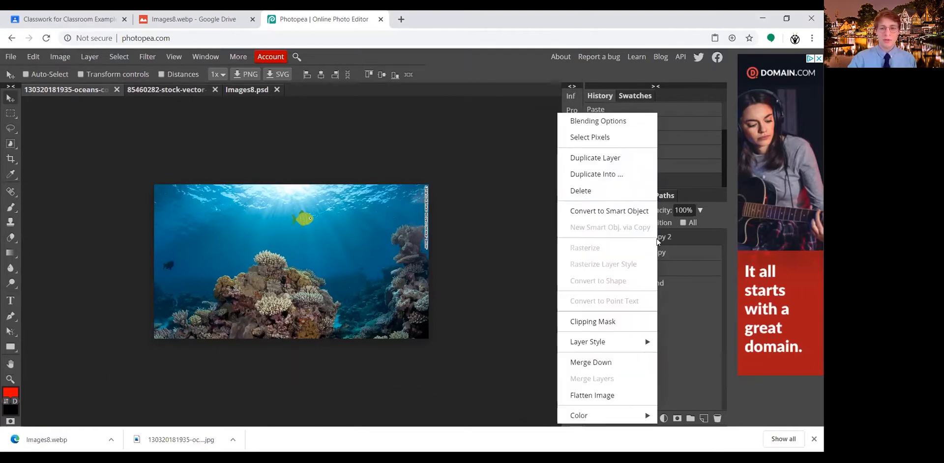
{"action": "left_click", "coordinate": [631, 158]}
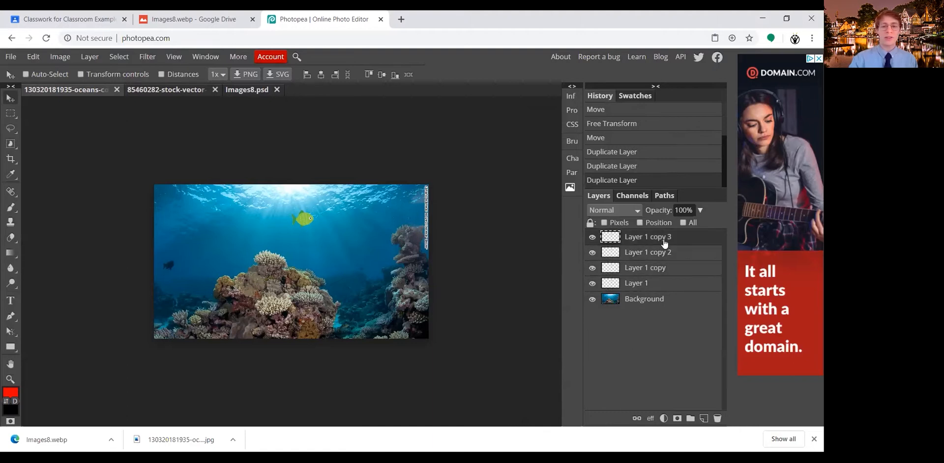
Spread the three fish copies around the original as a small school above the coral, and return to the cartoon fishes sheet.
{"action": "scroll", "coordinate": [341, 276], "scroll_direction": "up", "scroll_amount": 2}
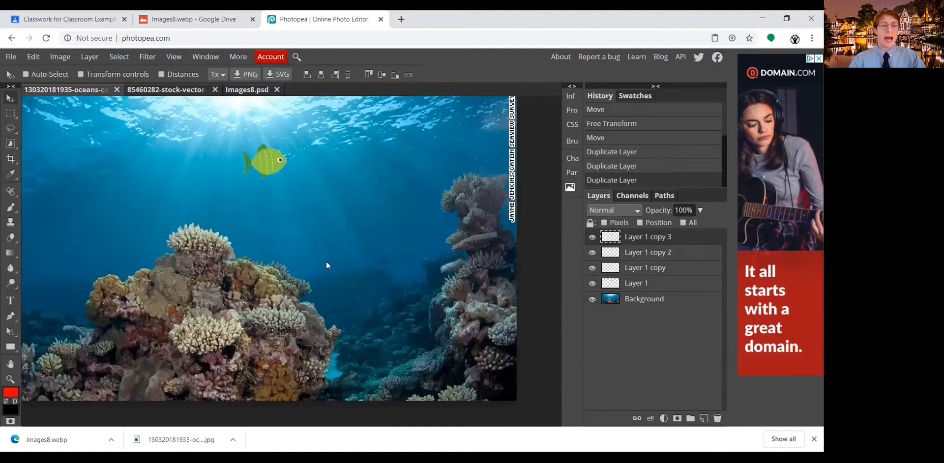
{"action": "left_click_drag", "start_coordinate": [264, 155], "coordinate": [173, 139]}
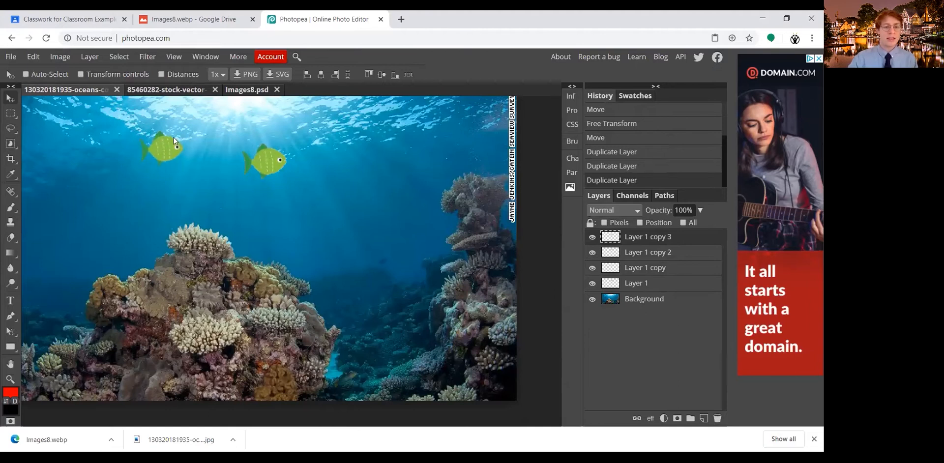
{"action": "left_click", "coordinate": [670, 253]}
{"action": "left_click_drag", "start_coordinate": [217, 180], "coordinate": [219, 182]}
{"action": "left_click", "coordinate": [634, 268]}
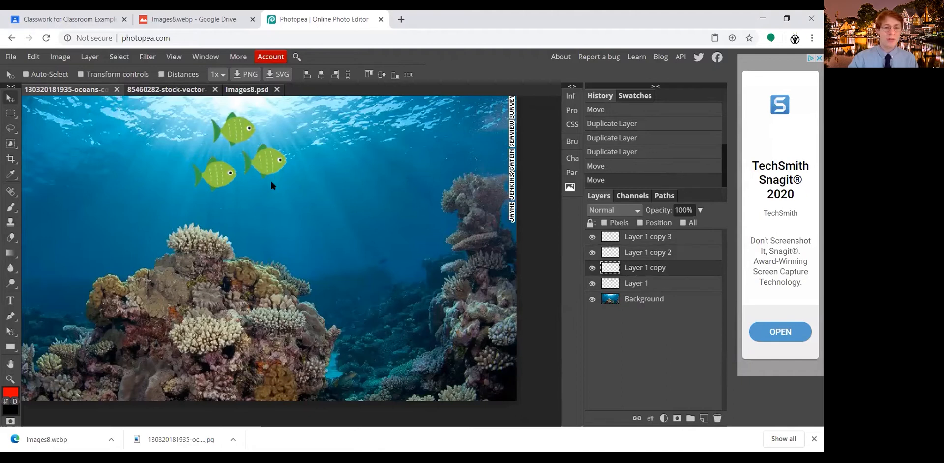
{"action": "left_click_drag", "start_coordinate": [269, 209], "coordinate": [266, 207]}
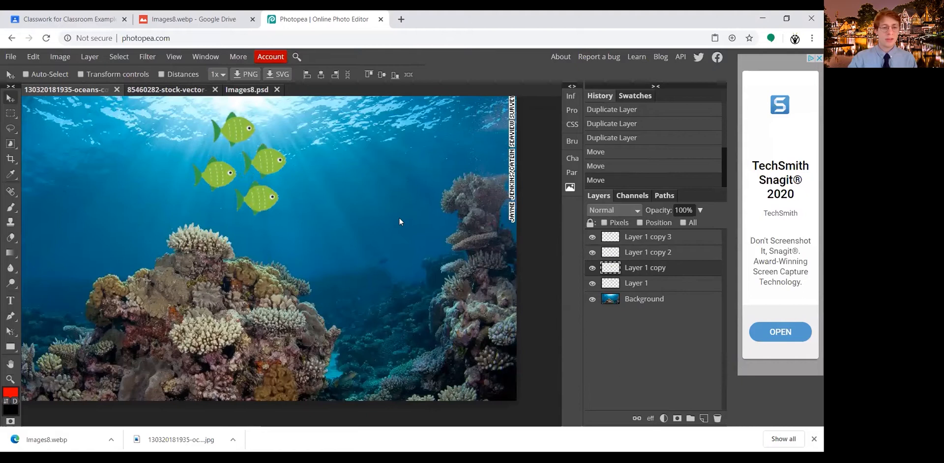
{"action": "scroll", "coordinate": [343, 247], "scroll_direction": "down", "scroll_amount": 2}
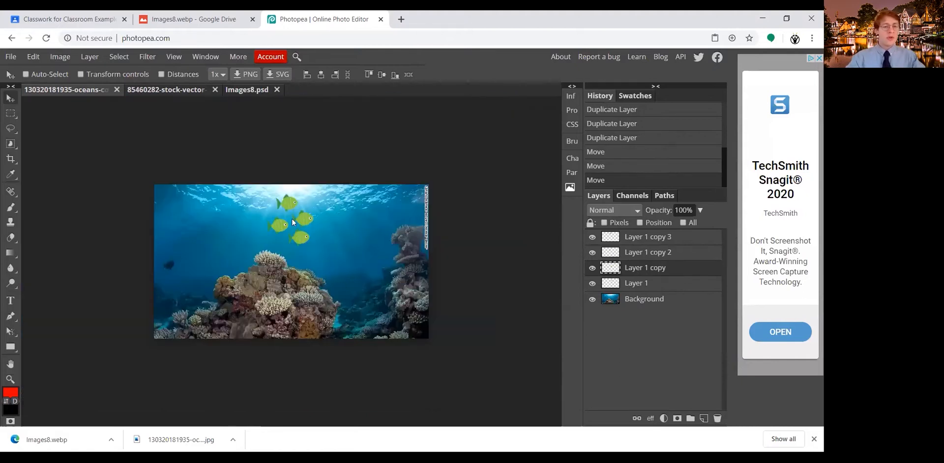
{"action": "left_click", "coordinate": [186, 91]}
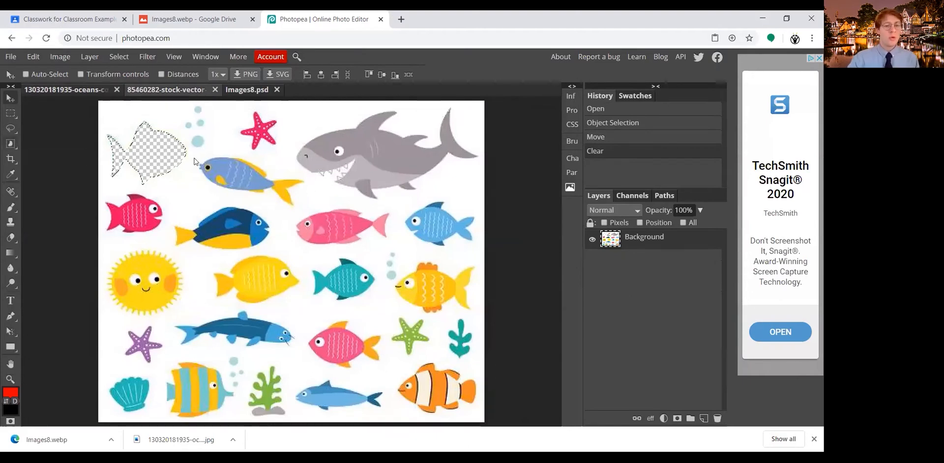
Try selecting the shark with the Object Selection tool, and clear the selection.
{"action": "left_click", "coordinate": [16, 144]}
{"action": "left_click_drag", "start_coordinate": [325, 138], "coordinate": [482, 192]}
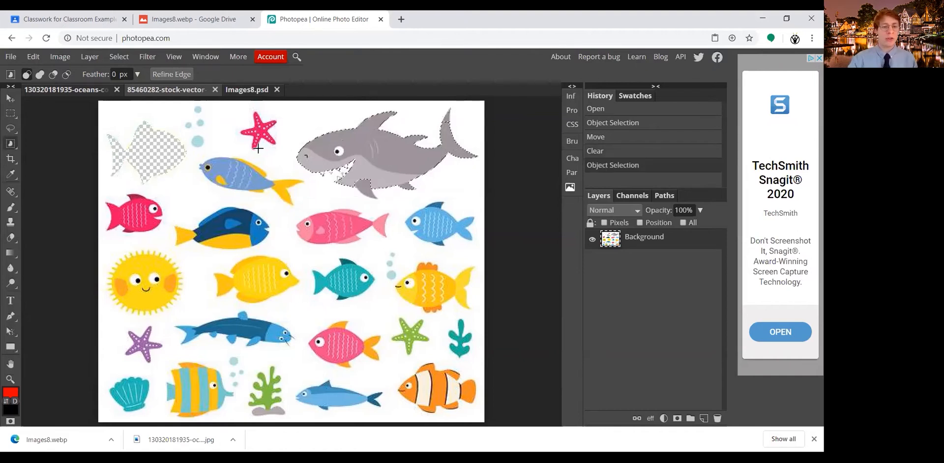
{"action": "key", "text": "ctrl+d"}
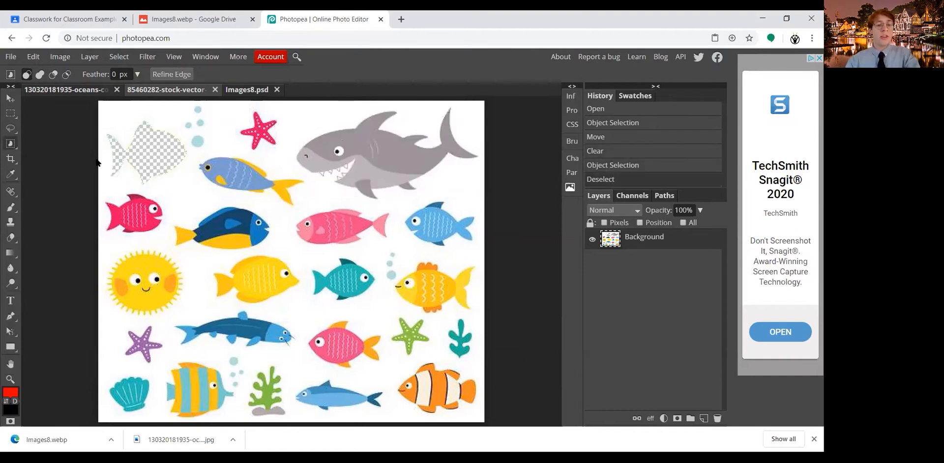
Select the gray shark on the cartoon fishes sheet with the Quick Selection tool.
{"action": "right_click", "coordinate": [10, 144]}
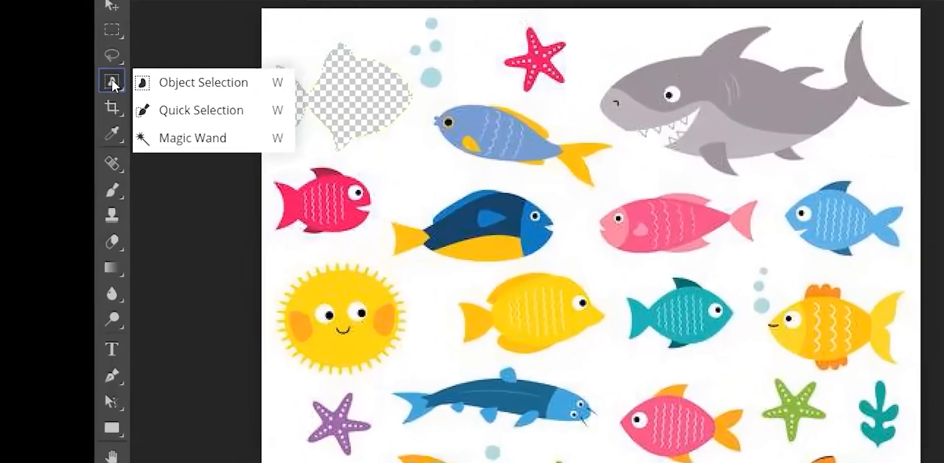
{"action": "left_click", "coordinate": [261, 101]}
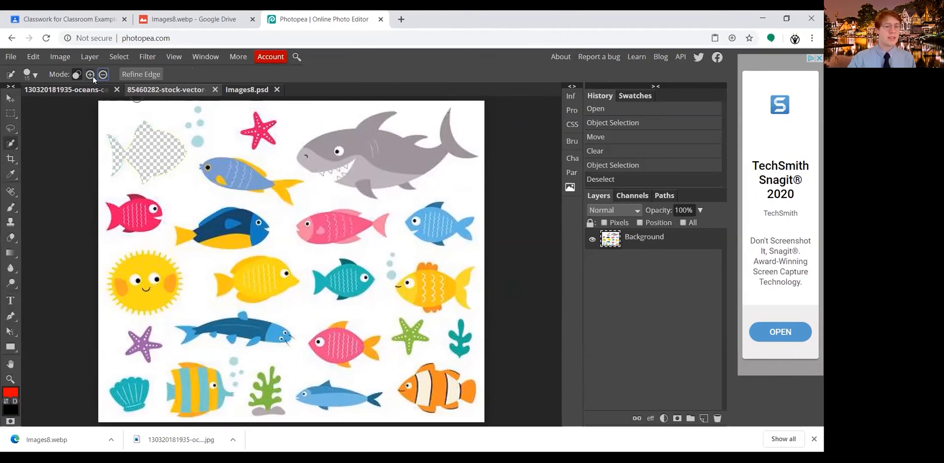
{"action": "left_click", "coordinate": [90, 75]}
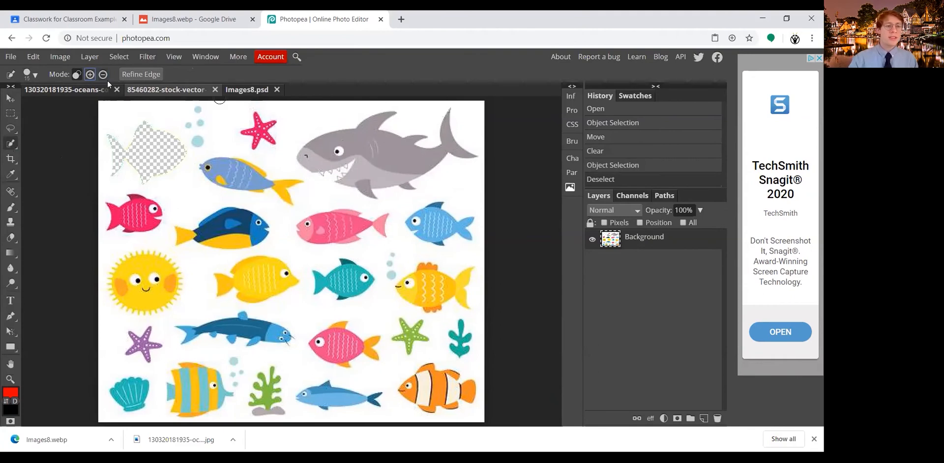
{"action": "left_click", "coordinate": [406, 160]}
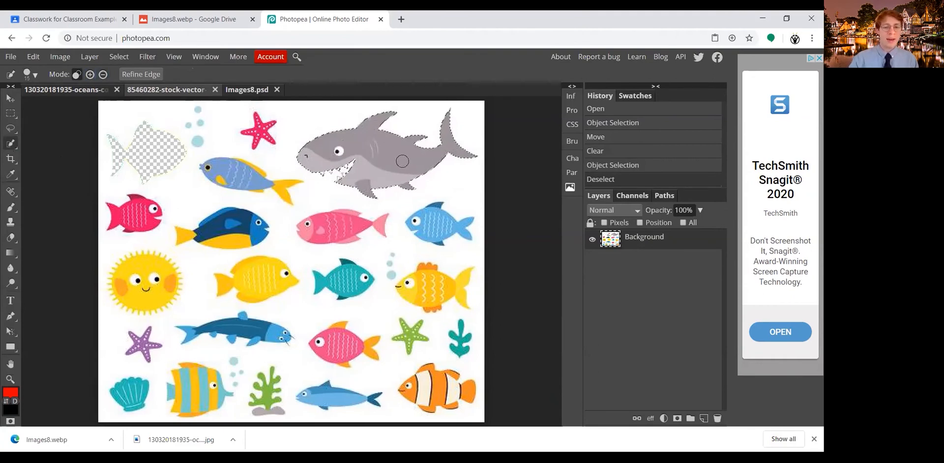
Try subtracting the shark's body from the selection with the Quick Selection tool, and clear the selection.
{"action": "left_click", "coordinate": [103, 74]}
{"action": "left_click", "coordinate": [420, 161]}
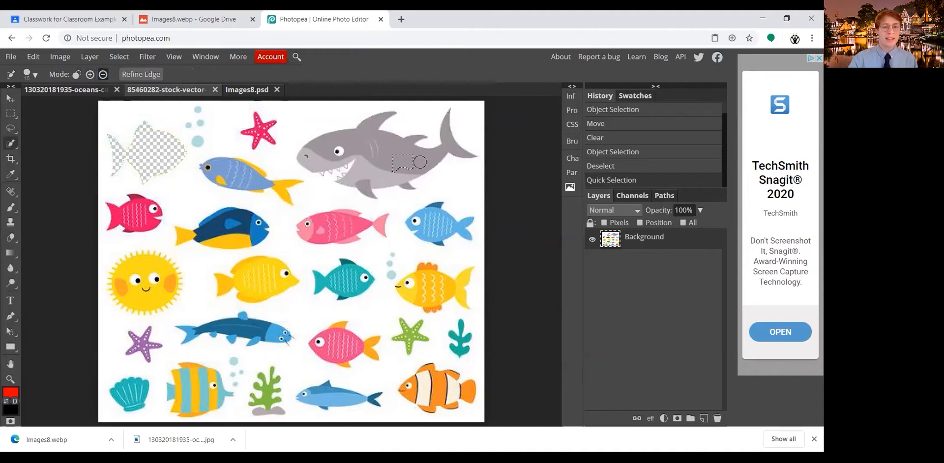
{"action": "key", "text": "ctrl+d"}
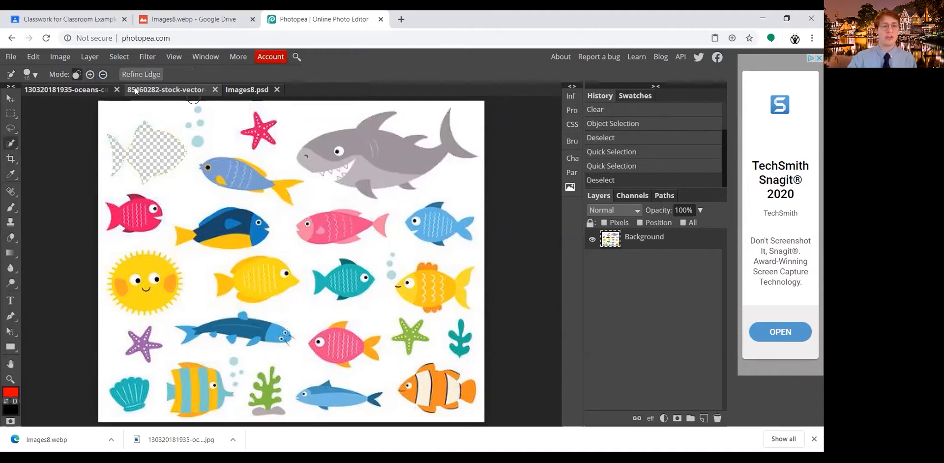
Reselect the shark with the Quick Selection tool, and try out smaller and much larger brush sizes.
{"action": "left_click", "coordinate": [386, 150]}
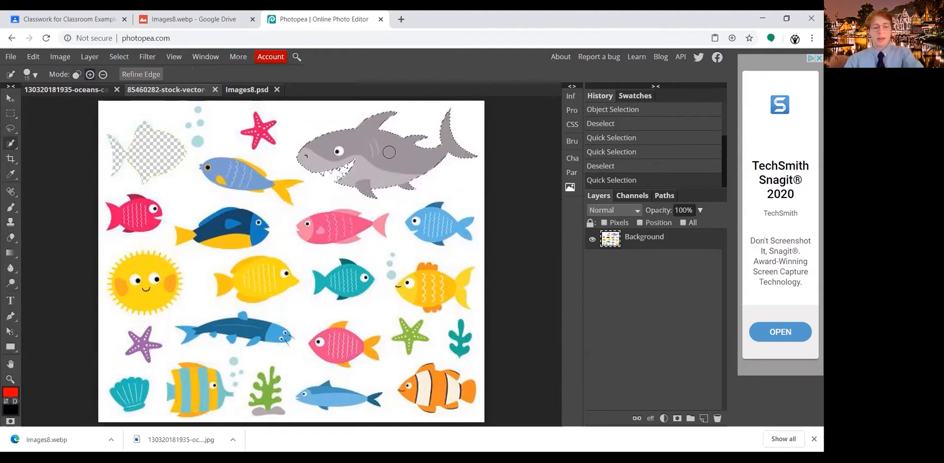
{"action": "key", "text": "bracketleft"}
{"action": "key", "text": "bracketright"}
{"action": "key", "text": "bracketright"}
{"action": "key", "text": "bracketright"}
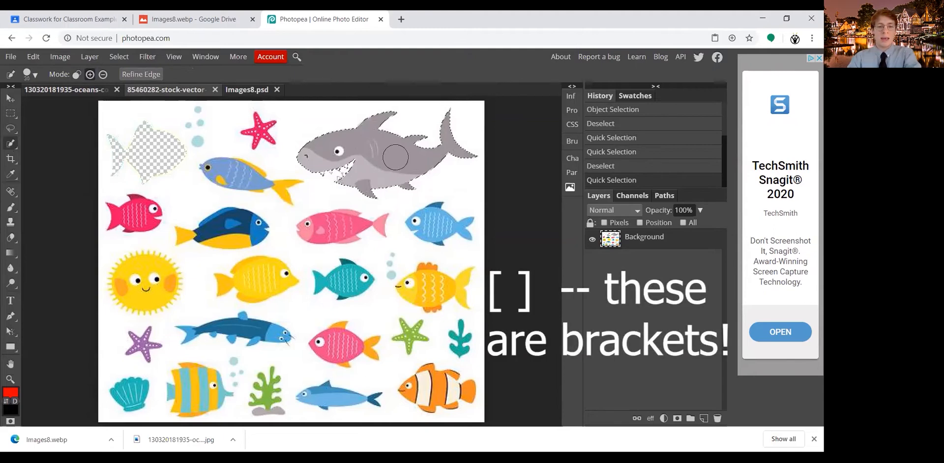
{"action": "key", "text": "bracketleft"}
{"action": "key", "text": "bracketleft"}
{"action": "key", "text": "bracketleft"}
{"action": "key", "text": "bracketleft"}
{"action": "key", "text": "bracketright"}
{"action": "key", "text": "bracketright"}
{"action": "key", "text": "bracketright"}
{"action": "key", "text": "bracketright"}
{"action": "key", "text": "bracketright"}
{"action": "key", "text": "bracketright"}
{"action": "key", "text": "bracketright"}
{"action": "key", "text": "bracketright"}
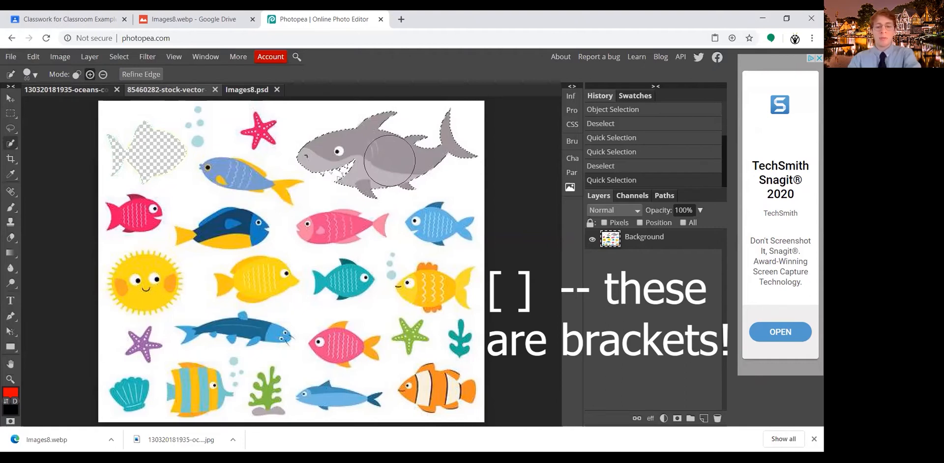
{"action": "key", "text": "bracketright"}
{"action": "key", "text": "bracketright"}
{"action": "key", "text": "bracketright"}
Try selecting the entire cartoon fishes sheet and clearing its contents, and undo the clearing.
{"action": "key", "text": "ctrl+a"}
{"action": "left_click", "coordinate": [366, 148]}
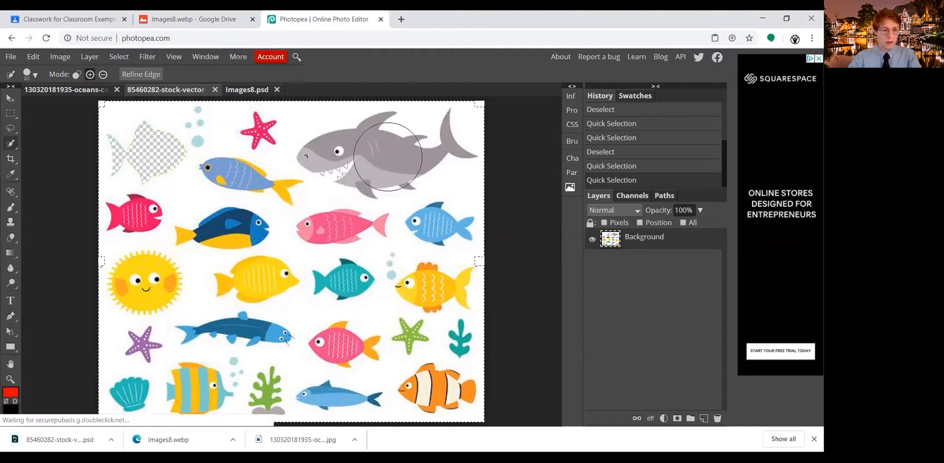
{"action": "key", "text": "Delete"}
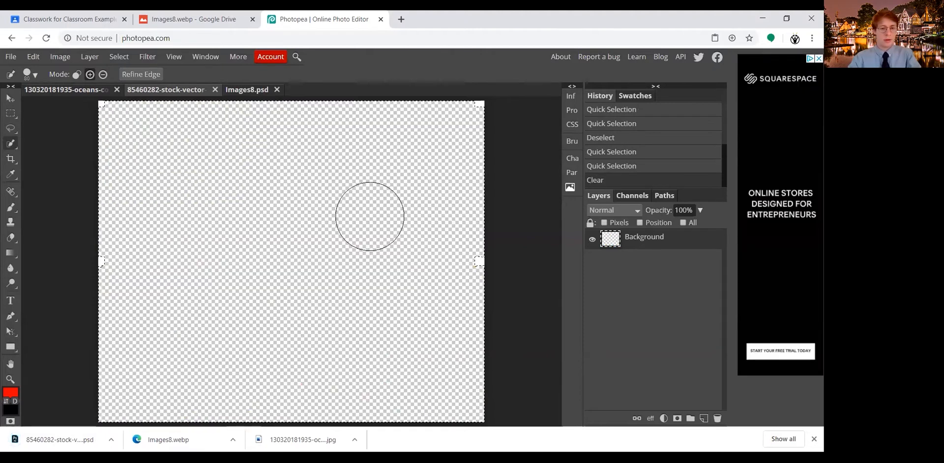
{"action": "key", "text": "ctrl+z"}
Shrink the Quick Selection brush and select the gray shark on the fishes sheet again.
{"action": "key", "text": "bracketleft"}
{"action": "key", "text": "bracketleft"}
{"action": "key", "text": "bracketleft"}
{"action": "key", "text": "bracketleft"}
{"action": "key", "text": "bracketleft"}
{"action": "key", "text": "bracketleft"}
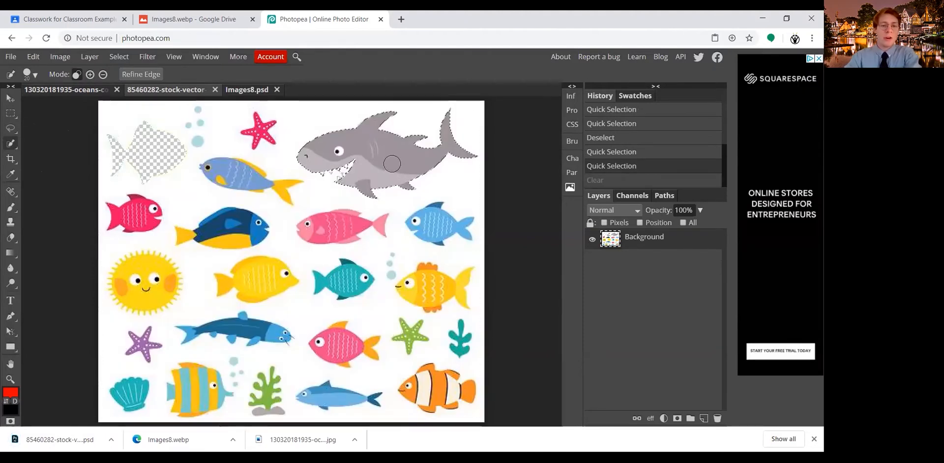
{"action": "left_click", "coordinate": [396, 167]}
Reduce the brush to a very small size and add the shark's teeth to the selection.
{"action": "scroll", "coordinate": [374, 174], "scroll_direction": "up", "scroll_amount": 5}
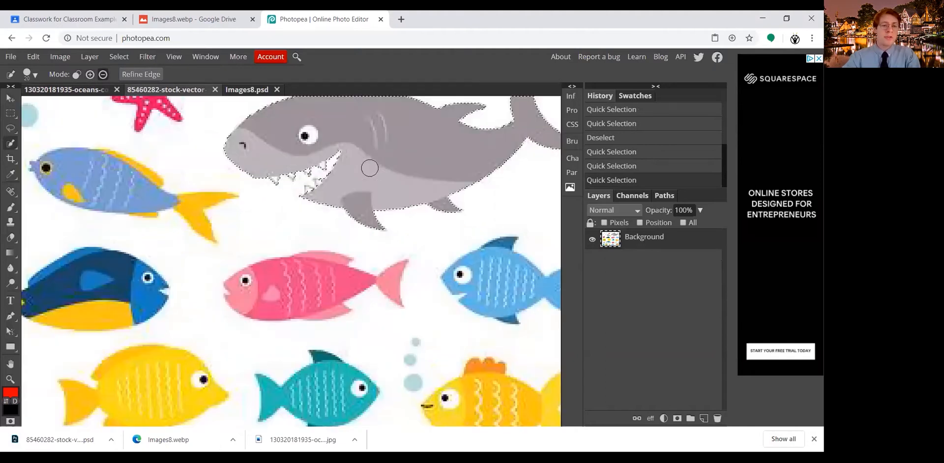
{"action": "key", "text": "bracketright"}
{"action": "key", "text": "bracketright"}
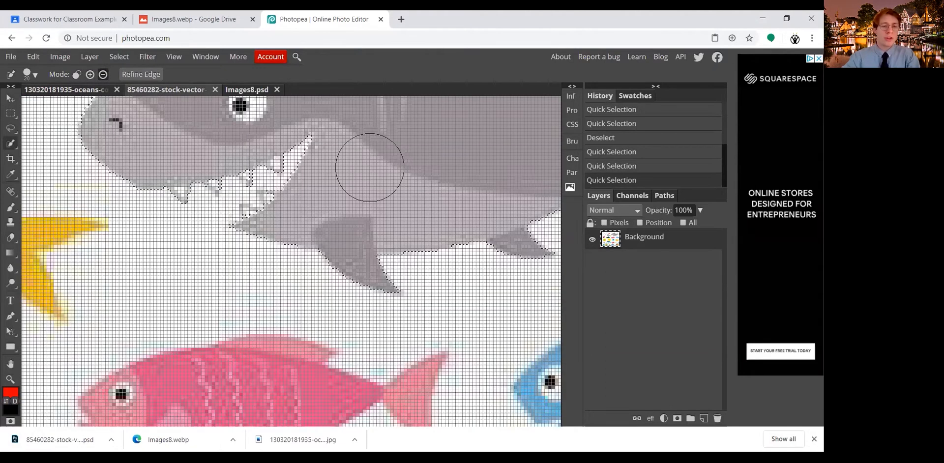
{"action": "key", "text": "bracketleft"}
{"action": "key", "text": "bracketleft"}
{"action": "key", "text": "bracketleft"}
{"action": "key", "text": "bracketleft"}
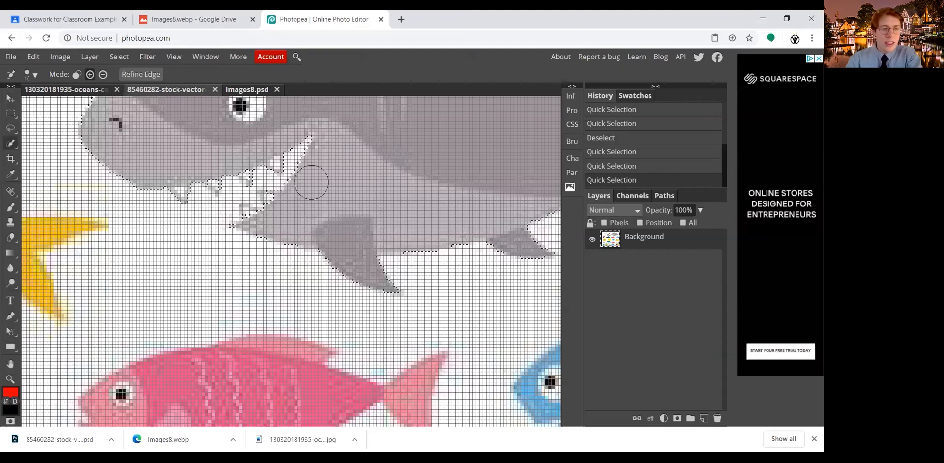
{"action": "key", "text": "bracketleft"}
{"action": "key", "text": "bracketleft"}
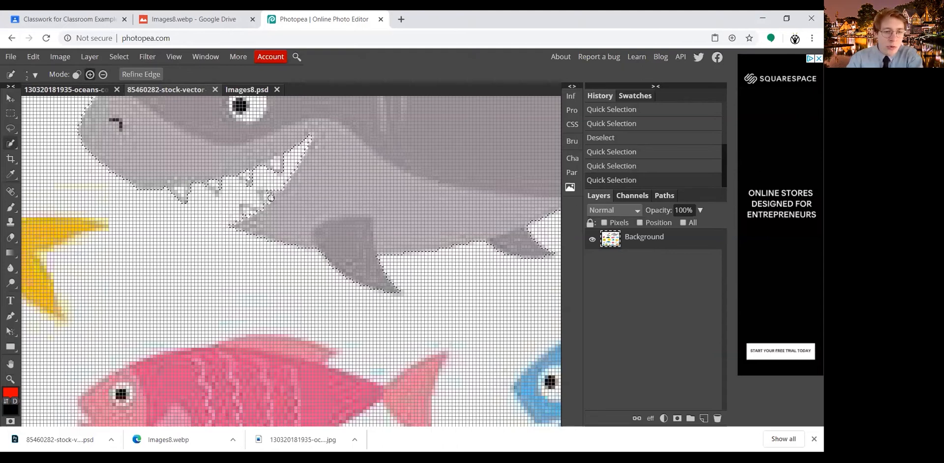
{"action": "mouse_move", "coordinate": [267, 199]}
{"action": "left_mouse_down"}
{"action": "mouse_move", "coordinate": [255, 214]}
{"action": "mouse_move", "coordinate": [265, 196]}
{"action": "mouse_move", "coordinate": [240, 182]}
{"action": "left_mouse_up"}
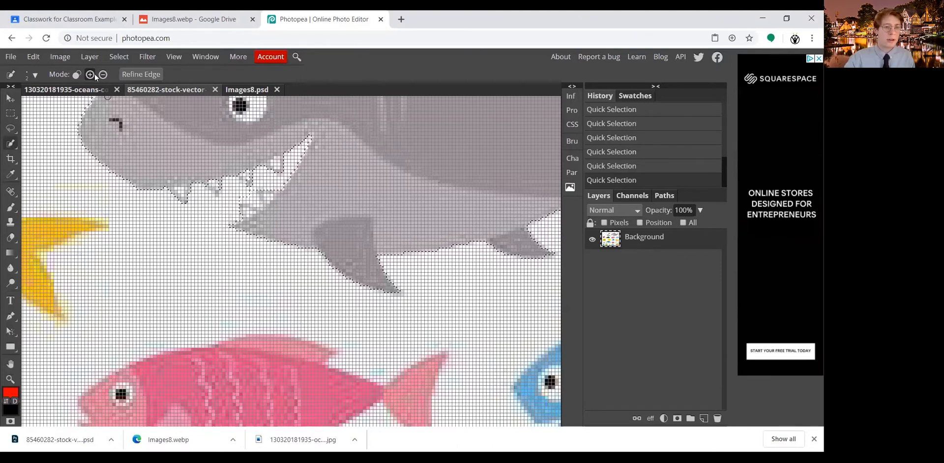
{"action": "left_click", "coordinate": [214, 190]}
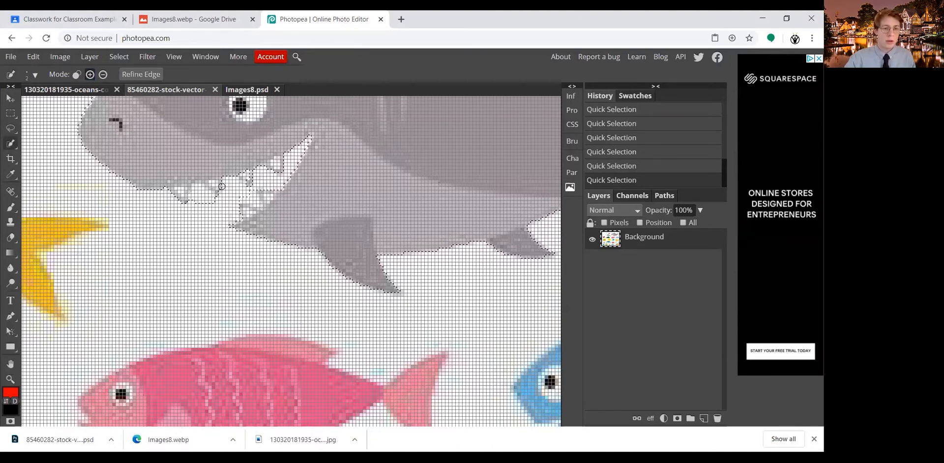
{"action": "scroll", "coordinate": [303, 187], "scroll_direction": "down", "scroll_amount": 5}
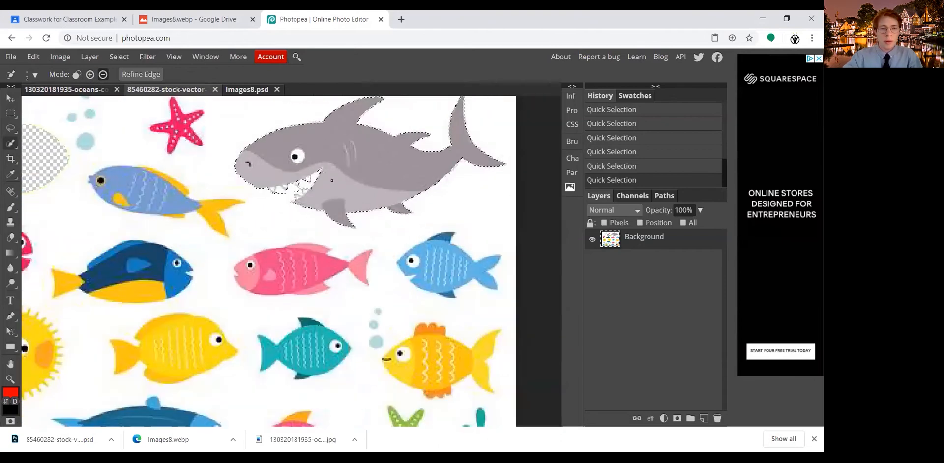
Shift the selected shark slightly with the Move tool and cut it from the fishes sheet.
{"action": "left_click", "coordinate": [9, 98]}
{"action": "mouse_move", "coordinate": [329, 159]}
{"action": "left_mouse_down"}
{"action": "mouse_move", "coordinate": [329, 187]}
{"action": "mouse_move", "coordinate": [371, 158]}
{"action": "mouse_move", "coordinate": [275, 164]}
{"action": "mouse_move", "coordinate": [294, 196]}
{"action": "mouse_move", "coordinate": [338, 147]}
{"action": "mouse_move", "coordinate": [346, 160]}
{"action": "left_mouse_up"}
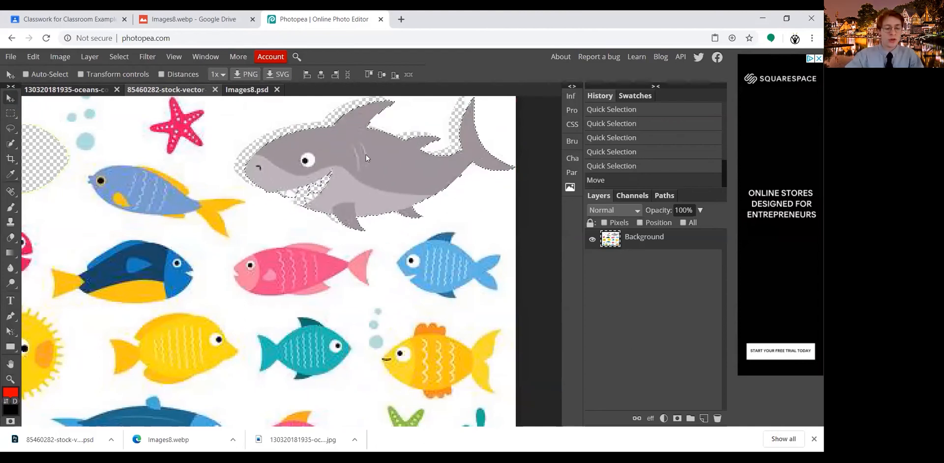
{"action": "key", "text": "Delete"}
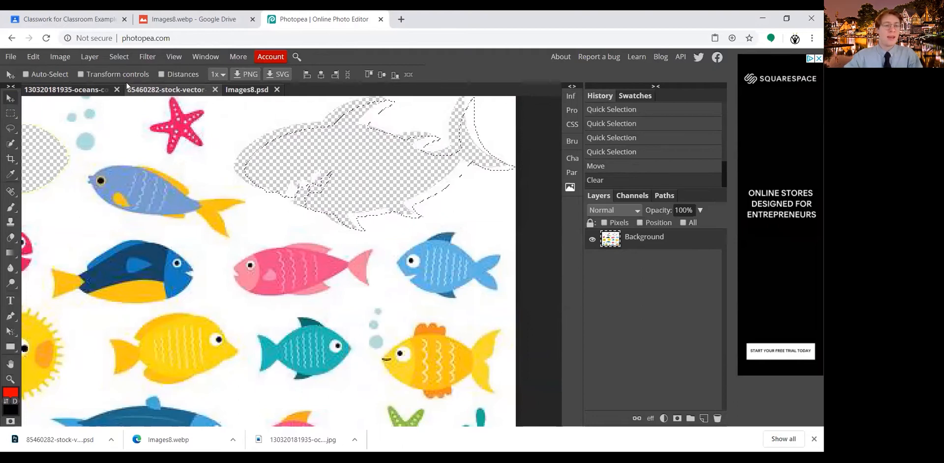
Paste the shark into the coral reef picture and place it near the surface, facing the green fish school.
{"action": "left_click", "coordinate": [69, 91]}
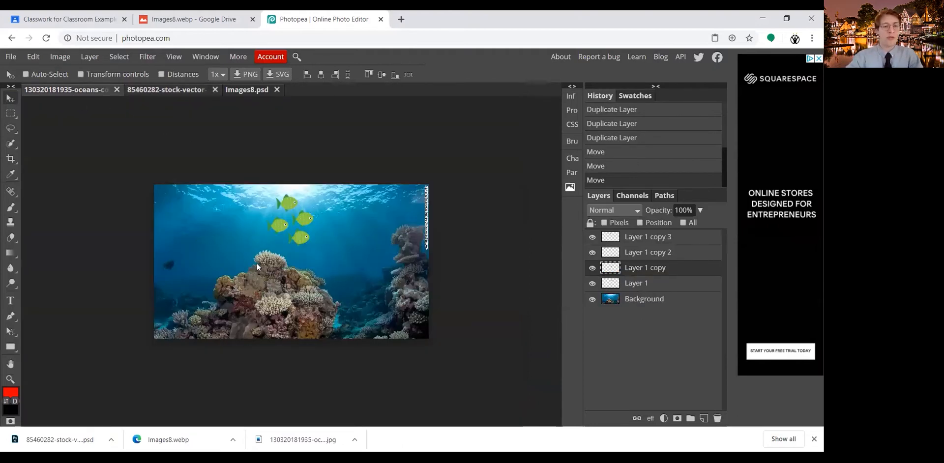
{"action": "key", "text": "ctrl+v"}
{"action": "left_click_drag", "start_coordinate": [287, 262], "coordinate": [385, 210]}
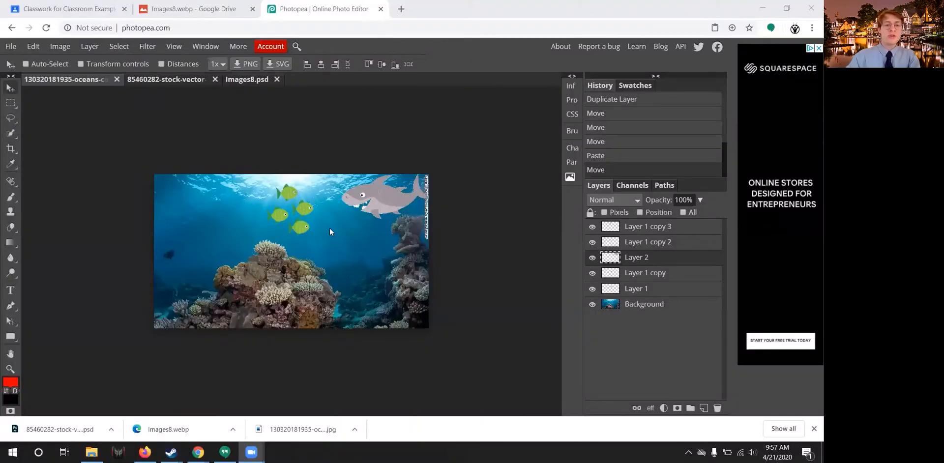
{"action": "left_click", "coordinate": [328, 270]}
{"action": "scroll", "coordinate": [329, 268], "scroll_direction": "up", "scroll_amount": 10}
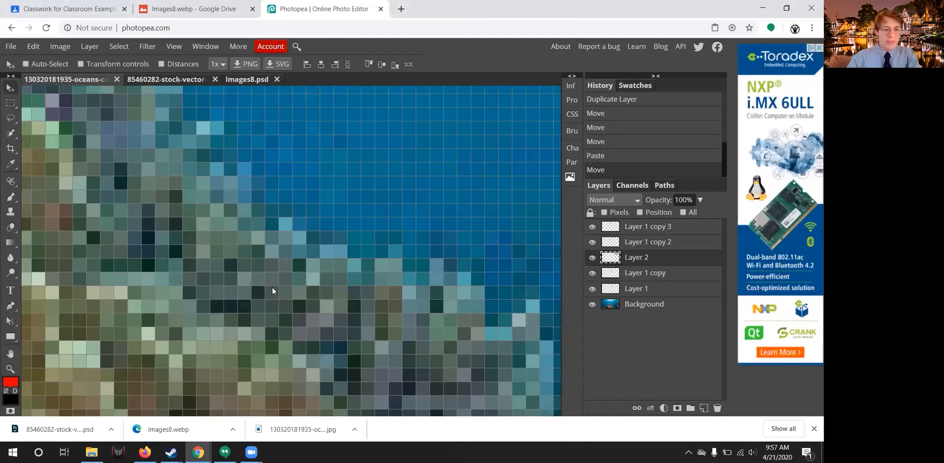
{"action": "scroll", "coordinate": [254, 301], "scroll_direction": "down", "scroll_amount": 3}
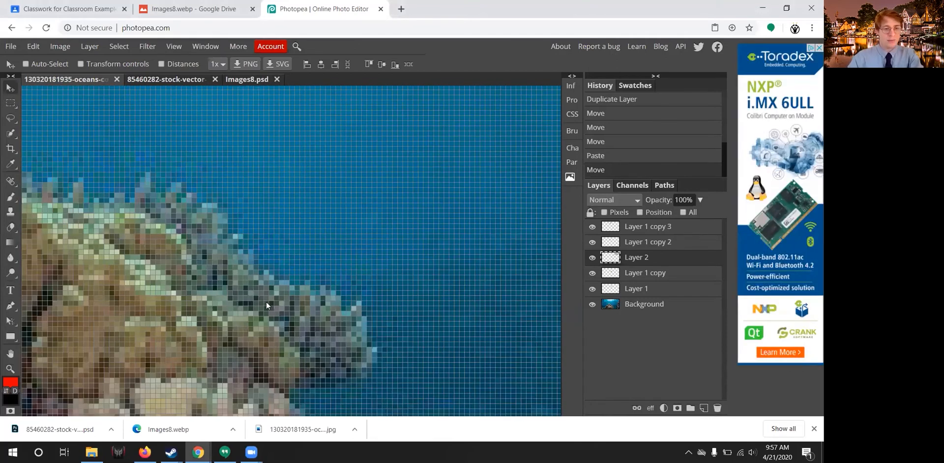
{"action": "scroll", "coordinate": [267, 303], "scroll_direction": "up", "scroll_amount": 4}
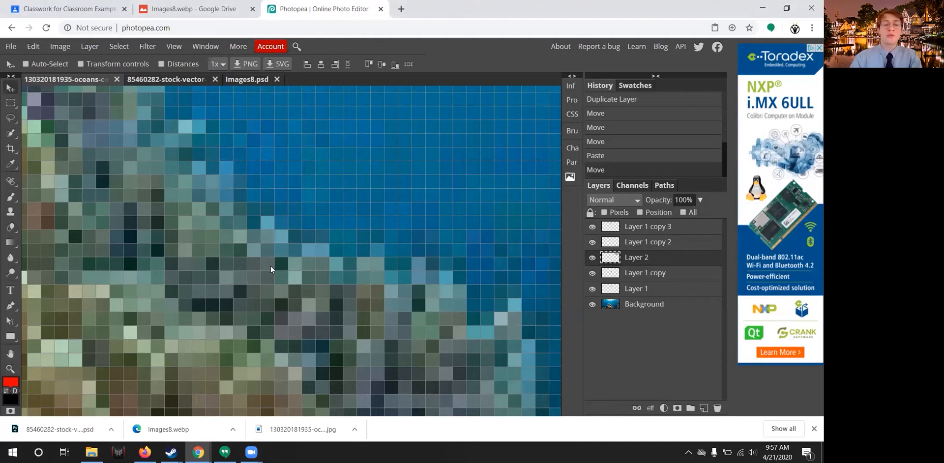
{"action": "scroll", "coordinate": [298, 246], "scroll_direction": "down", "scroll_amount": 3}
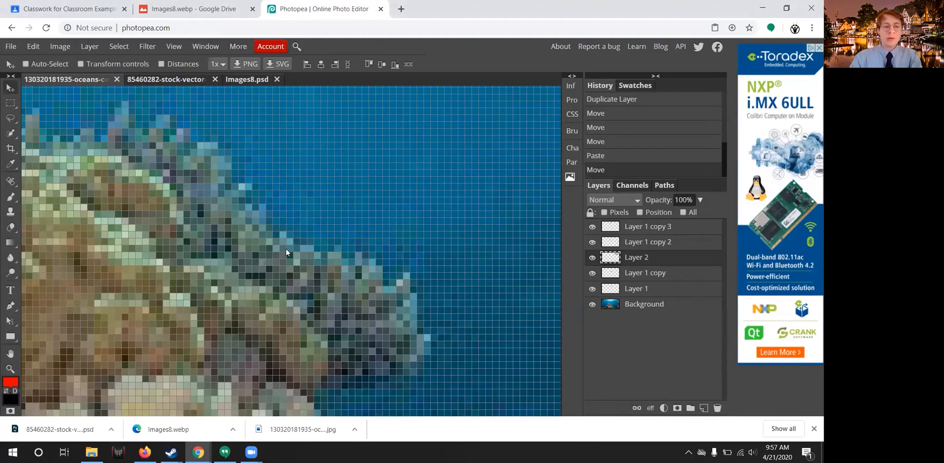
{"action": "scroll", "coordinate": [285, 249], "scroll_direction": "up", "scroll_amount": 3}
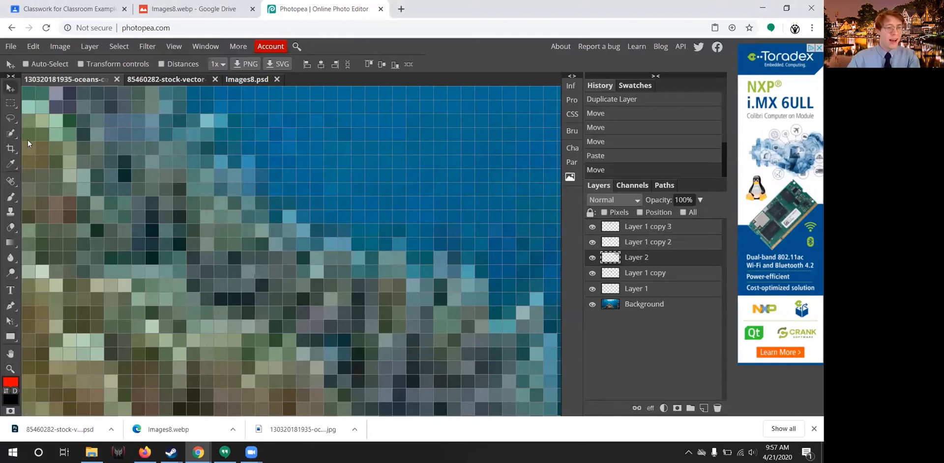
Try painting a red spot over the edge of the central coral with the Brush tool.
{"action": "left_click", "coordinate": [11, 197]}
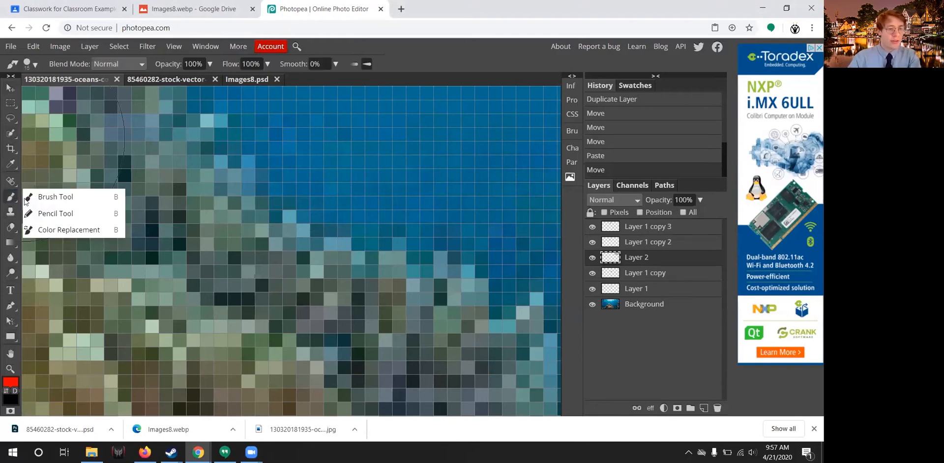
{"action": "left_click", "coordinate": [30, 198]}
{"action": "mouse_move", "coordinate": [269, 211]}
{"action": "left_mouse_down"}
{"action": "mouse_move", "coordinate": [290, 237]}
{"action": "mouse_move", "coordinate": [376, 228]}
{"action": "mouse_move", "coordinate": [336, 223]}
{"action": "mouse_move", "coordinate": [256, 247]}
{"action": "left_mouse_up"}
{"action": "scroll", "coordinate": [273, 249], "scroll_direction": "down", "scroll_amount": 2}
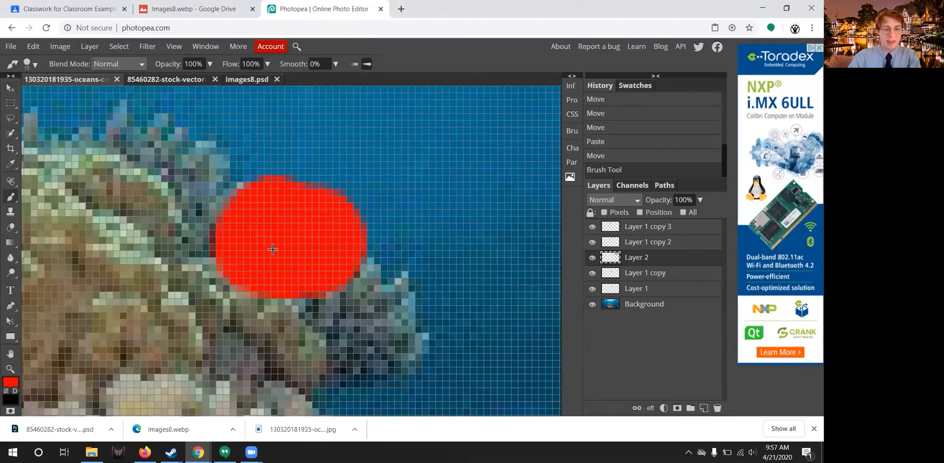
{"action": "scroll", "coordinate": [272, 249], "scroll_direction": "down", "scroll_amount": 10}
{"action": "scroll", "coordinate": [355, 272], "scroll_direction": "up", "scroll_amount": 2}
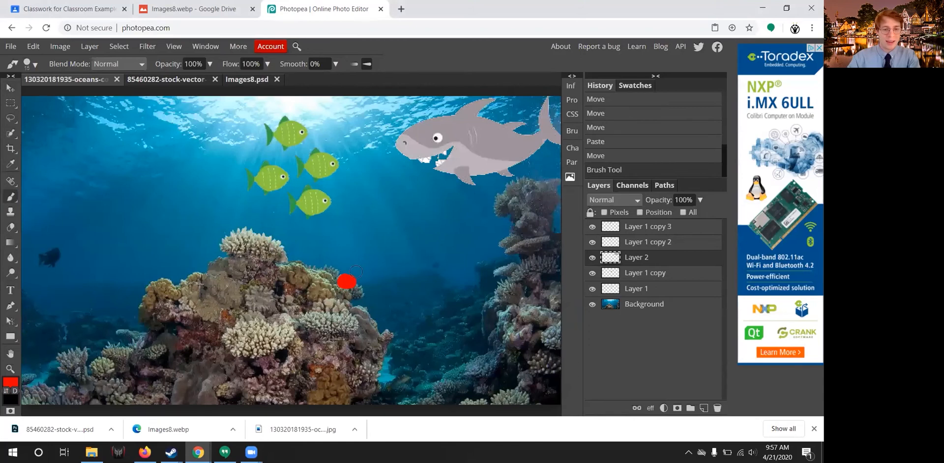
Try painting small red strokes with a tiny brush beneath the lowest green fish.
{"action": "scroll", "coordinate": [356, 272], "scroll_direction": "up", "scroll_amount": 2}
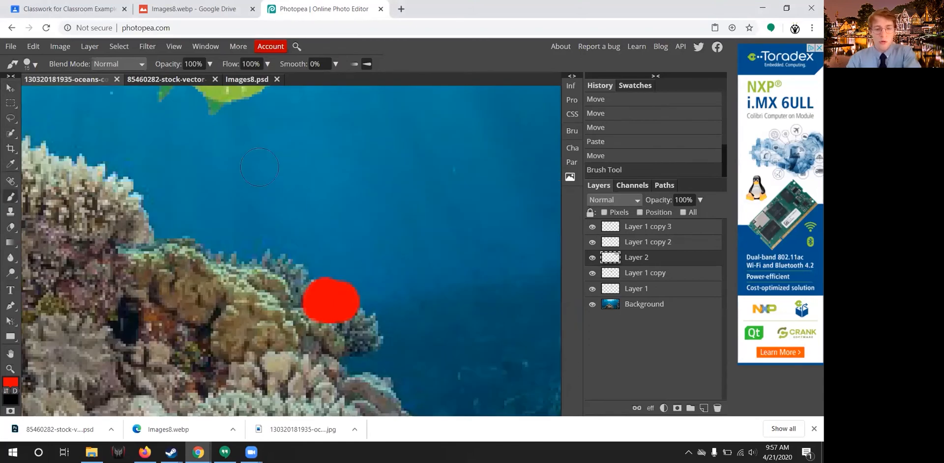
{"action": "left_click", "coordinate": [214, 114]}
{"action": "left_click", "coordinate": [212, 113]}
{"action": "left_click", "coordinate": [210, 113]}
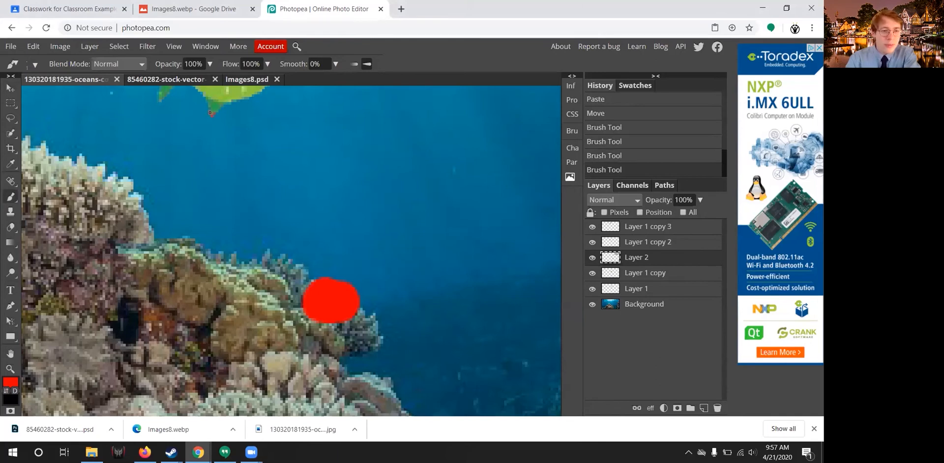
{"action": "left_click_drag", "start_coordinate": [219, 117], "coordinate": [228, 106]}
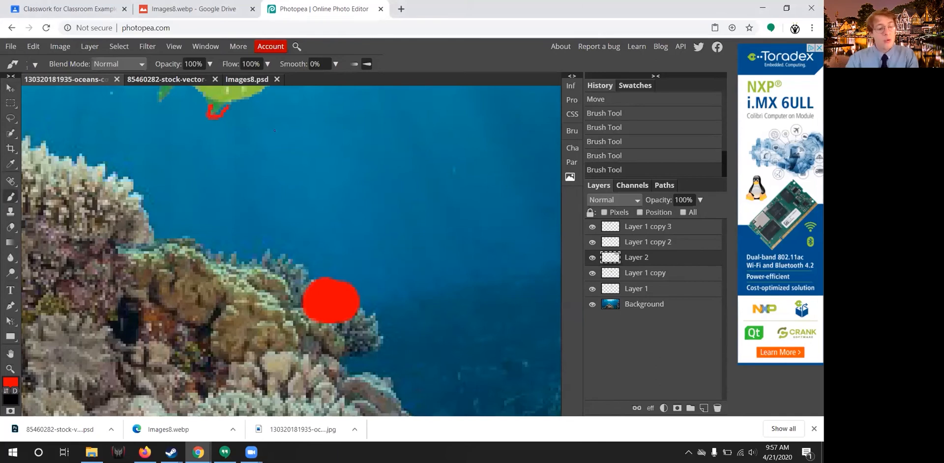
Undo all the red brush strokes on the coral and under the green fish.
{"action": "key", "text": "ctrl+z"}
{"action": "key", "text": "ctrl+z"}
{"action": "key", "text": "ctrl+z"}
{"action": "key", "text": "ctrl+z"}
{"action": "key", "text": "ctrl+z"}
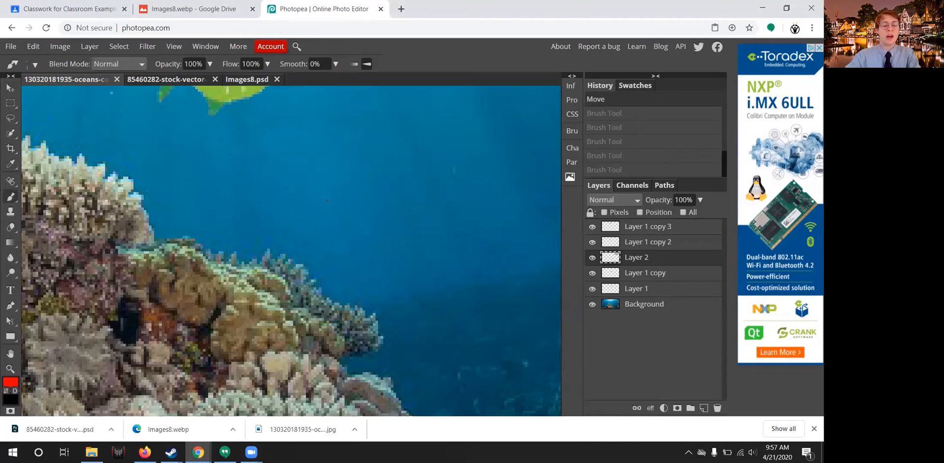
{"action": "scroll", "coordinate": [325, 207], "scroll_direction": "down", "scroll_amount": 6}
{"action": "scroll", "coordinate": [319, 224], "scroll_direction": "up", "scroll_amount": 2}
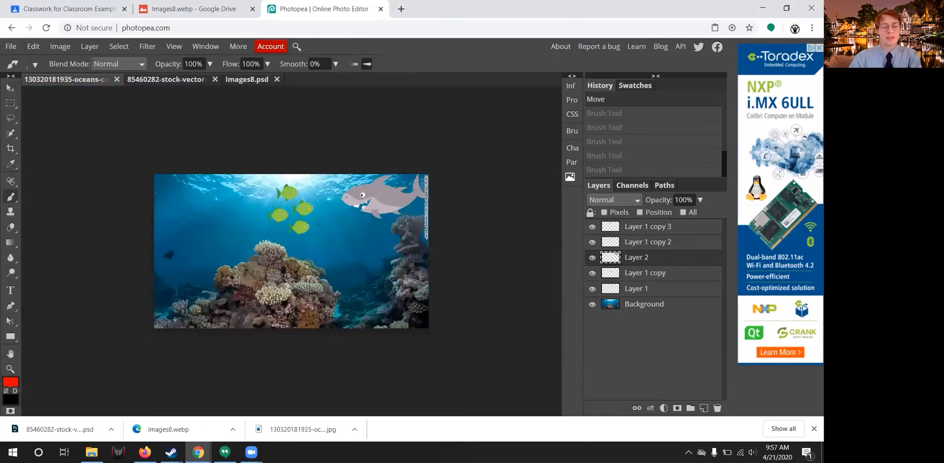
{"action": "scroll", "coordinate": [311, 236], "scroll_direction": "up", "scroll_amount": 10}
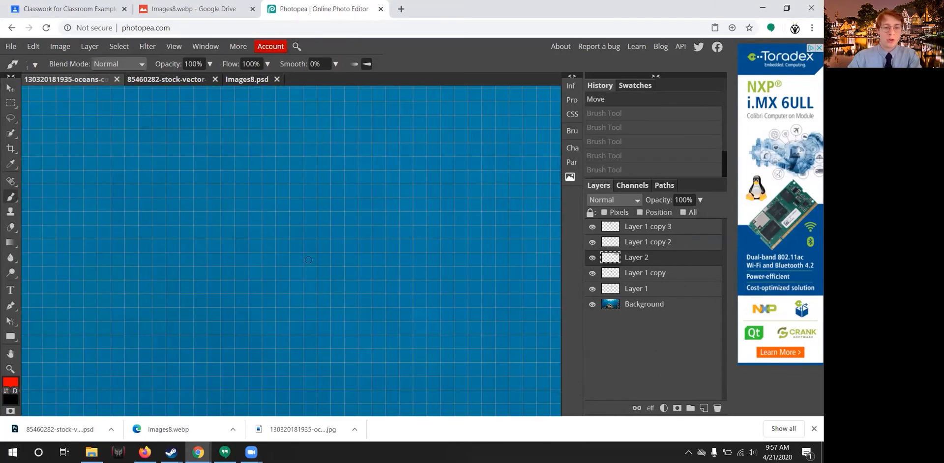
{"action": "scroll", "coordinate": [308, 259], "scroll_direction": "down", "scroll_amount": 4}
{"action": "scroll", "coordinate": [288, 233], "scroll_direction": "up", "scroll_amount": 2}
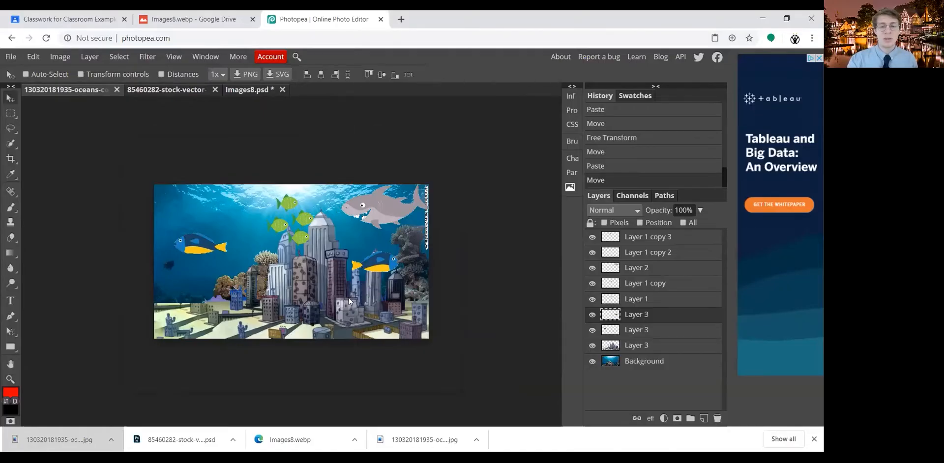
Select the Background layer of the reef collage.
{"action": "left_click", "coordinate": [650, 363]}
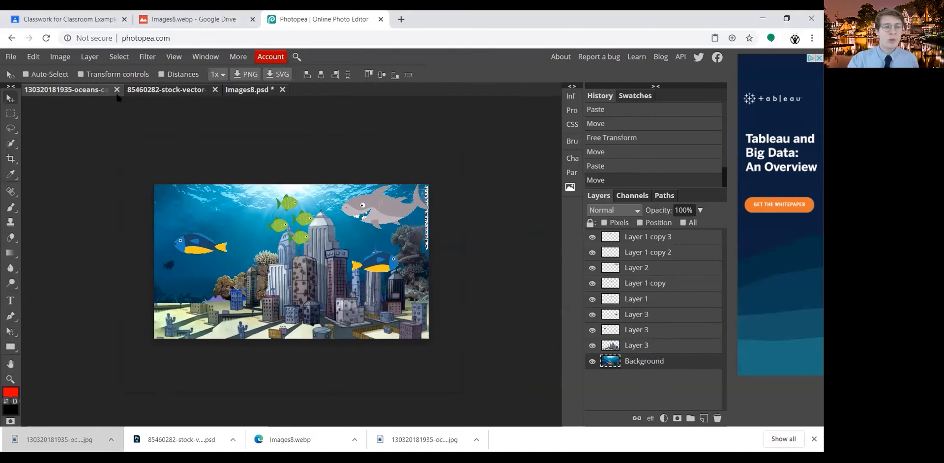
Apply Hue/Saturation to the Background layer with hue -38, saturation 100 and lightness -22.
{"action": "left_click", "coordinate": [61, 57]}
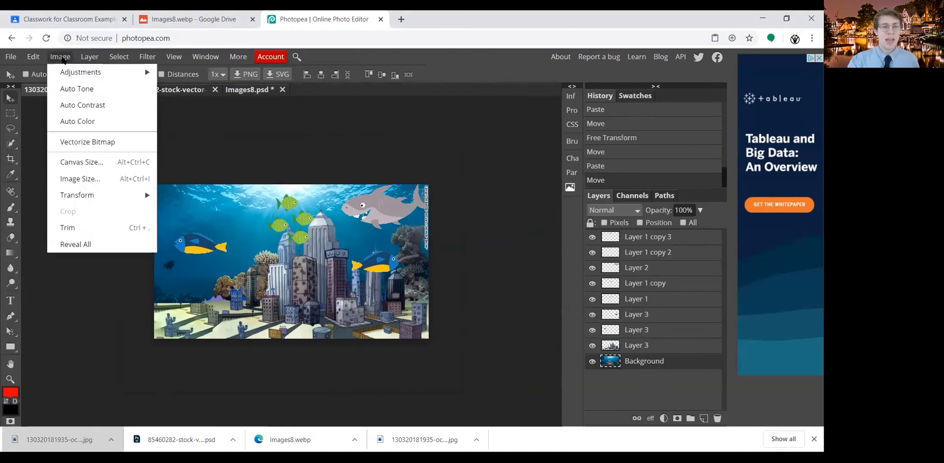
{"action": "mouse_move", "coordinate": [78, 72]}
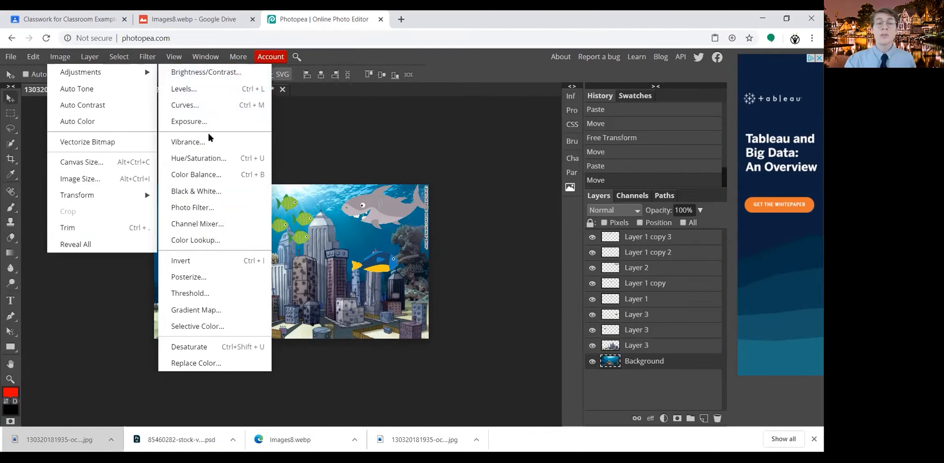
{"action": "left_click", "coordinate": [212, 160]}
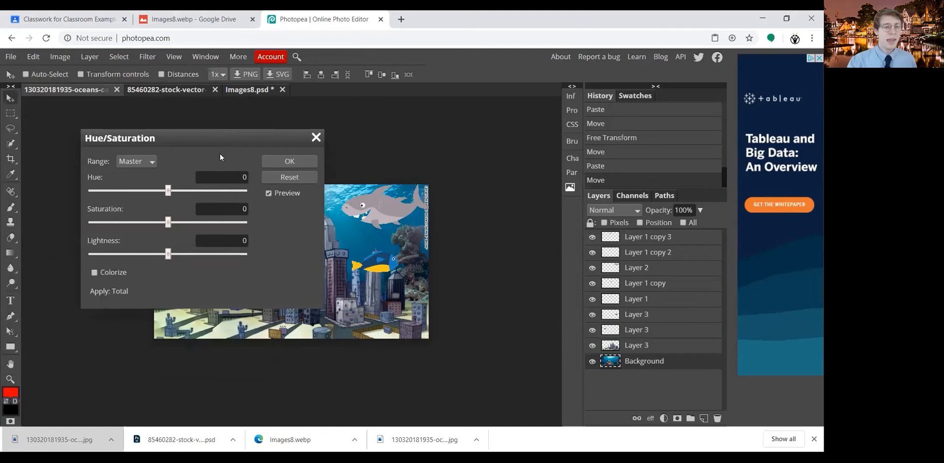
{"action": "left_click_drag", "start_coordinate": [241, 146], "coordinate": [574, 131]}
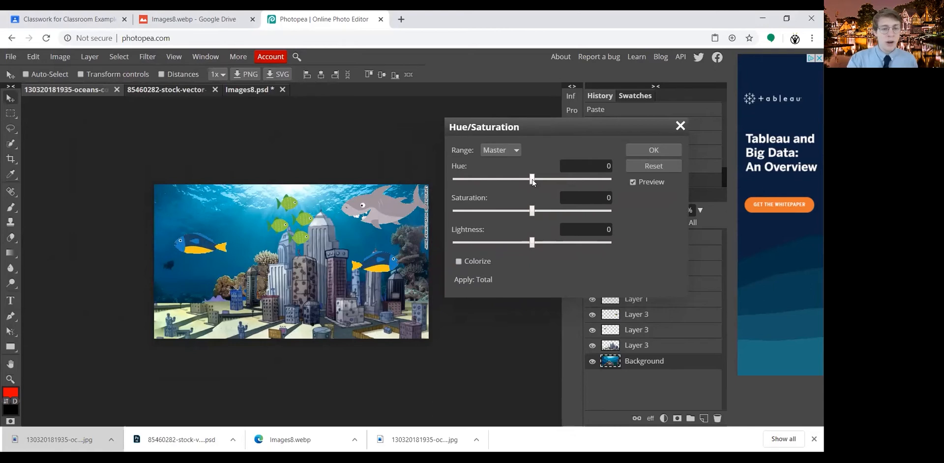
{"action": "left_click_drag", "start_coordinate": [533, 182], "coordinate": [515, 200]}
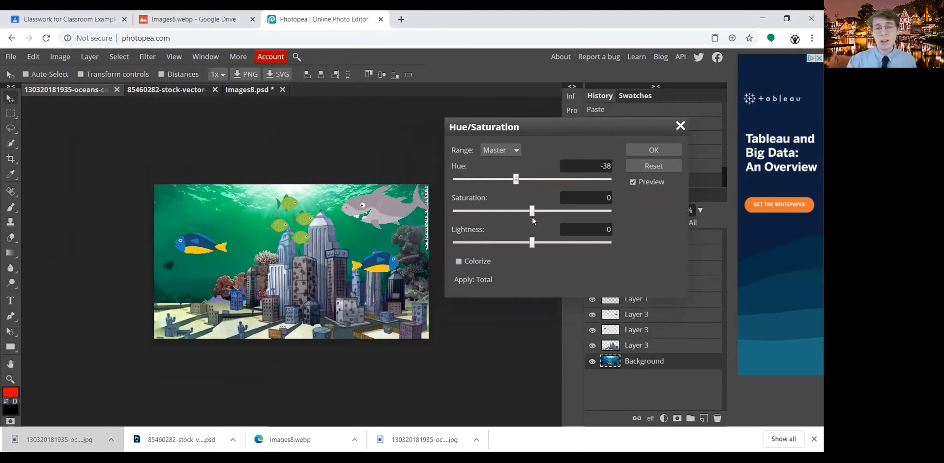
{"action": "left_click_drag", "start_coordinate": [591, 212], "coordinate": [642, 216]}
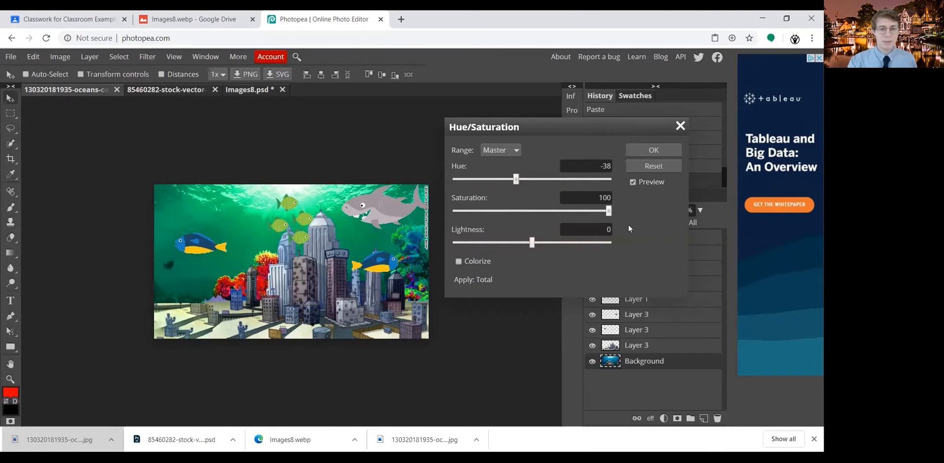
{"action": "left_click_drag", "start_coordinate": [532, 244], "coordinate": [693, 258]}
{"action": "left_click_drag", "start_coordinate": [612, 267], "coordinate": [515, 277]}
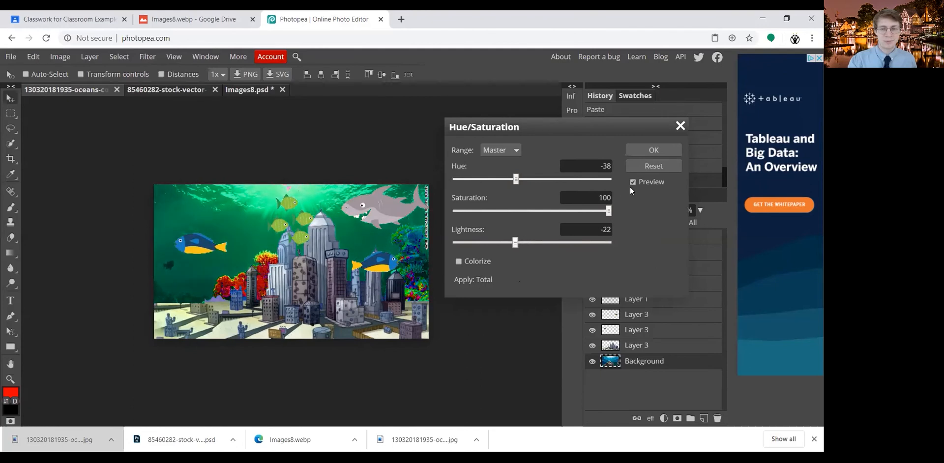
{"action": "left_click", "coordinate": [655, 148]}
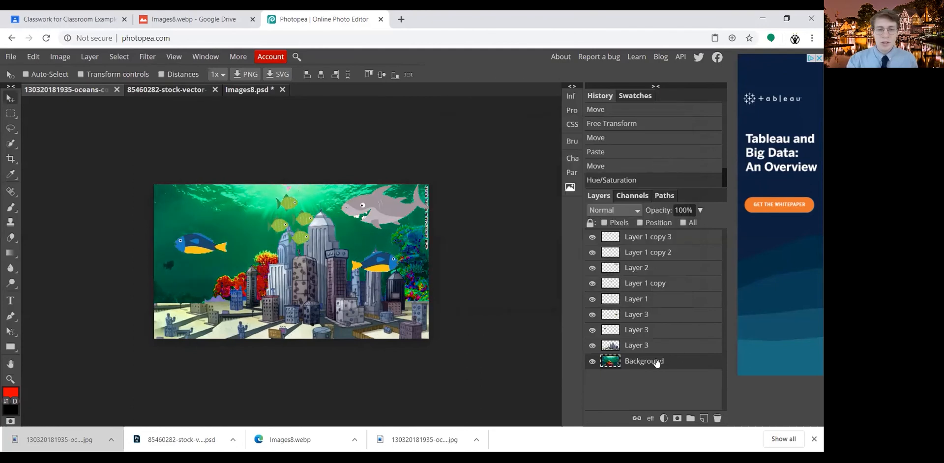
Try a Vibrance adjustment on the city buildings layer with vibrance 100 and saturation 32.
{"action": "left_click", "coordinate": [626, 347]}
{"action": "left_click", "coordinate": [592, 346]}
{"action": "left_click", "coordinate": [592, 346]}
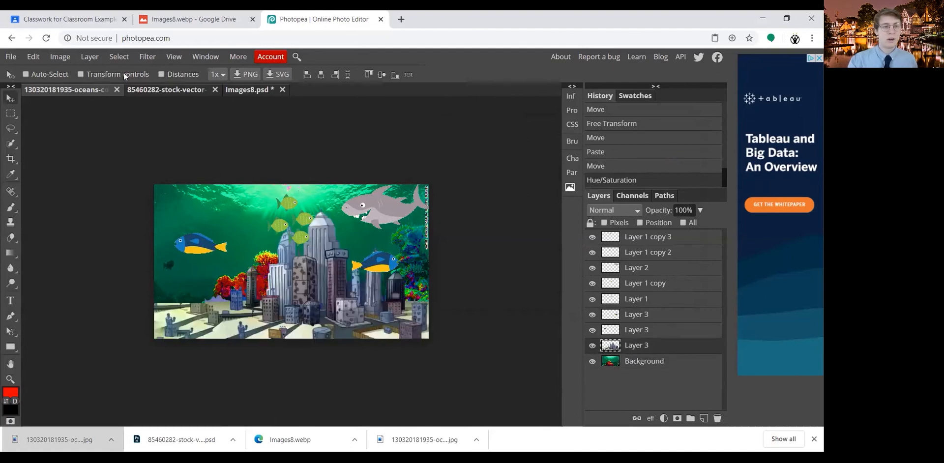
{"action": "left_click", "coordinate": [60, 57]}
{"action": "mouse_move", "coordinate": [71, 72]}
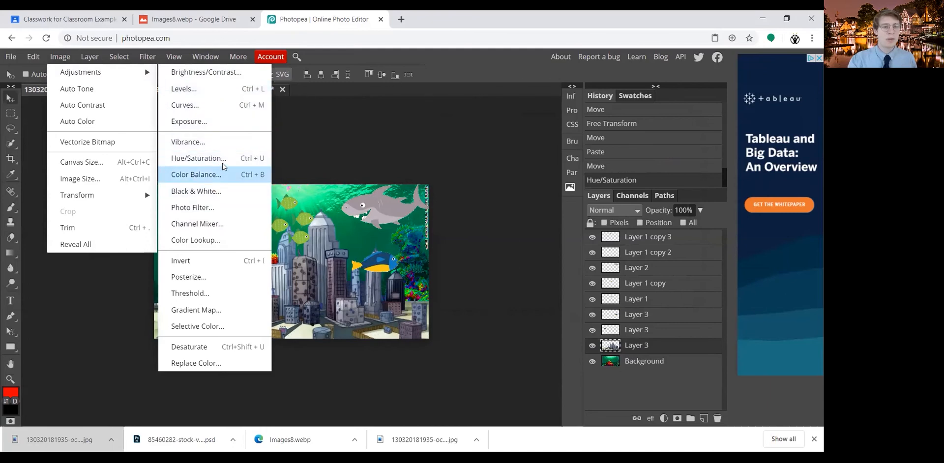
{"action": "left_click", "coordinate": [223, 143]}
{"action": "left_click_drag", "start_coordinate": [240, 134], "coordinate": [614, 110]}
{"action": "left_click_drag", "start_coordinate": [536, 150], "coordinate": [621, 153]}
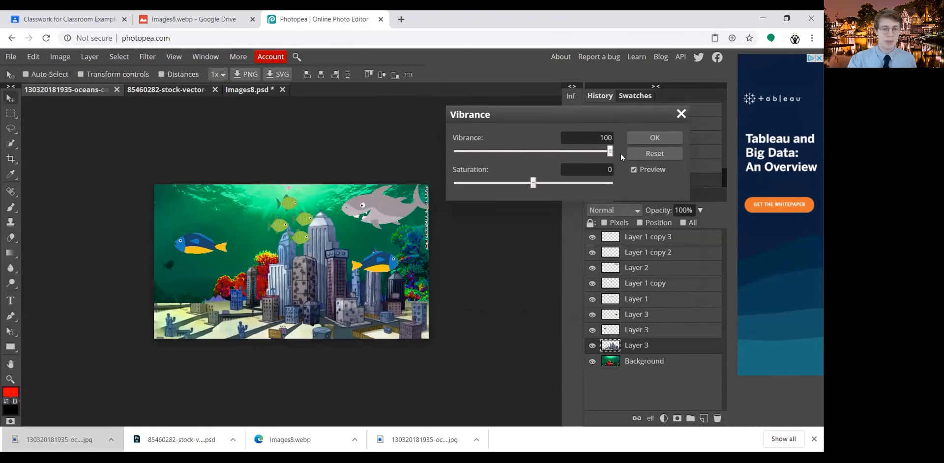
{"action": "left_click_drag", "start_coordinate": [516, 160], "coordinate": [577, 179]}
{"action": "mouse_move", "coordinate": [712, 178]}
{"action": "left_mouse_down"}
{"action": "mouse_move", "coordinate": [453, 186]}
{"action": "mouse_move", "coordinate": [713, 184]}
{"action": "left_mouse_up"}
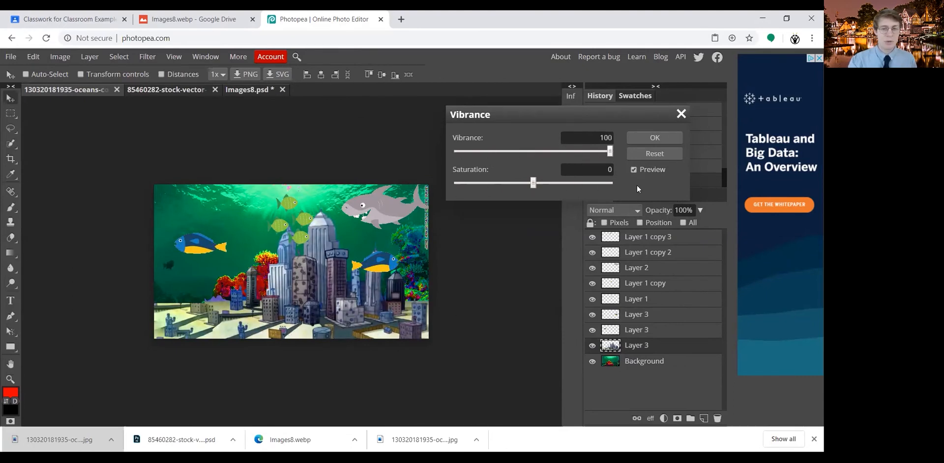
{"action": "mouse_move", "coordinate": [545, 183]}
{"action": "left_mouse_down"}
{"action": "mouse_move", "coordinate": [614, 184]}
{"action": "mouse_move", "coordinate": [456, 189]}
{"action": "mouse_move", "coordinate": [668, 189]}
{"action": "mouse_move", "coordinate": [539, 191]}
{"action": "left_mouse_up"}
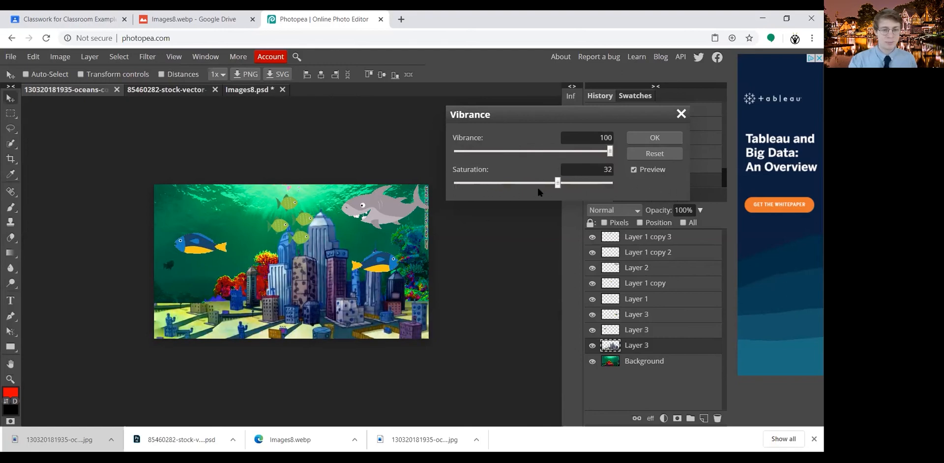
{"action": "left_click", "coordinate": [662, 153]}
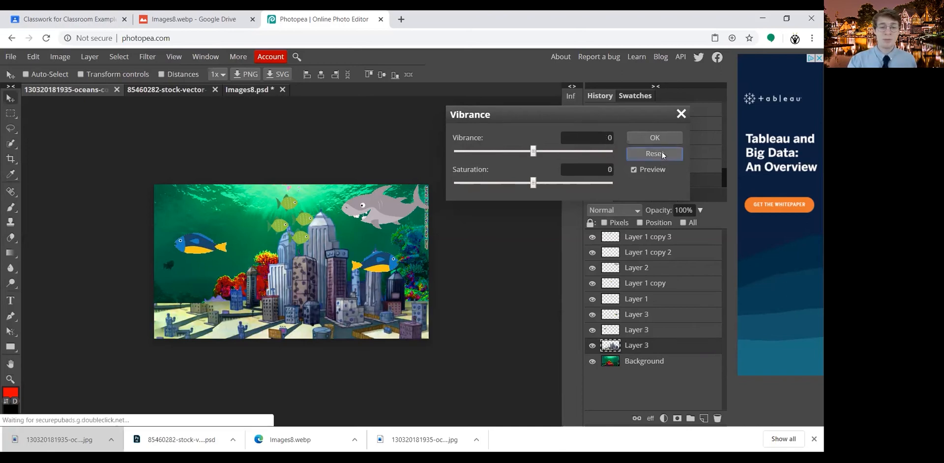
{"action": "left_click", "coordinate": [682, 114]}
Apply Brightness/Contrast to the city buildings layer and recolour the Background layer with Curves.
{"action": "left_click", "coordinate": [60, 56]}
{"action": "mouse_move", "coordinate": [103, 74]}
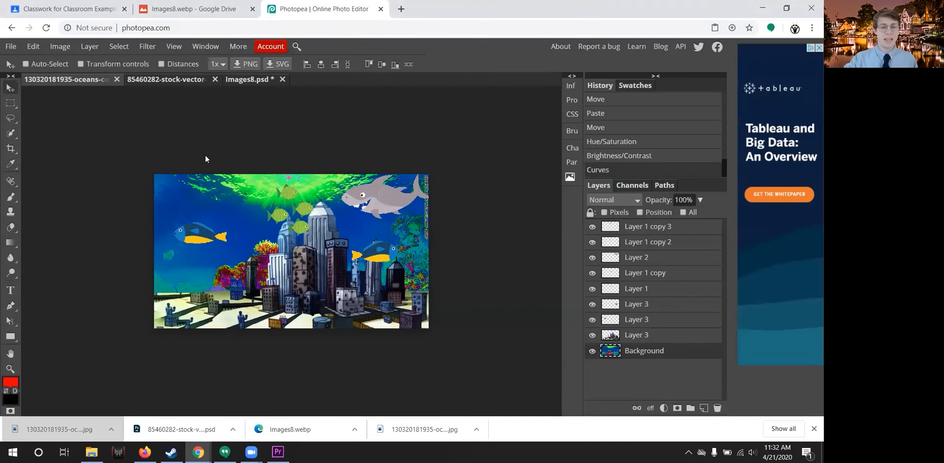
Try moving the Background layer slightly and undo that move.
{"action": "mouse_move", "coordinate": [190, 236]}
{"action": "left_mouse_down"}
{"action": "mouse_move", "coordinate": [185, 216]}
{"action": "mouse_move", "coordinate": [194, 233]}
{"action": "left_mouse_up"}
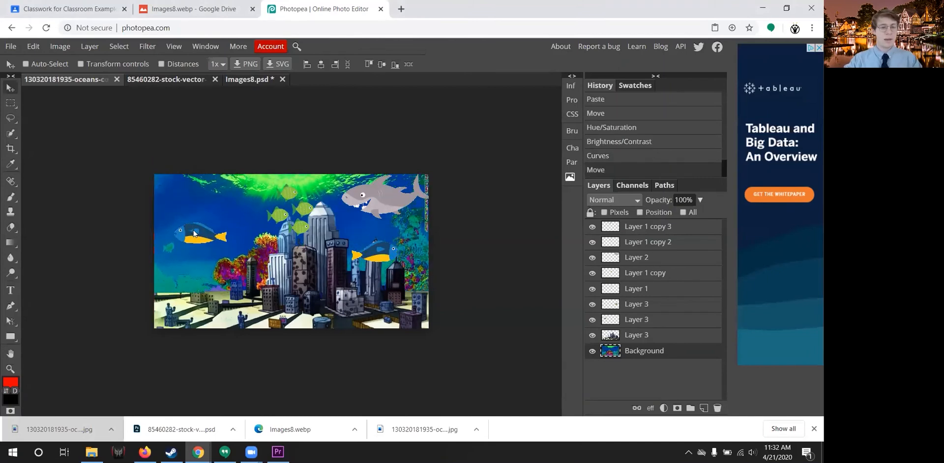
{"action": "key", "text": "ctrl+z"}
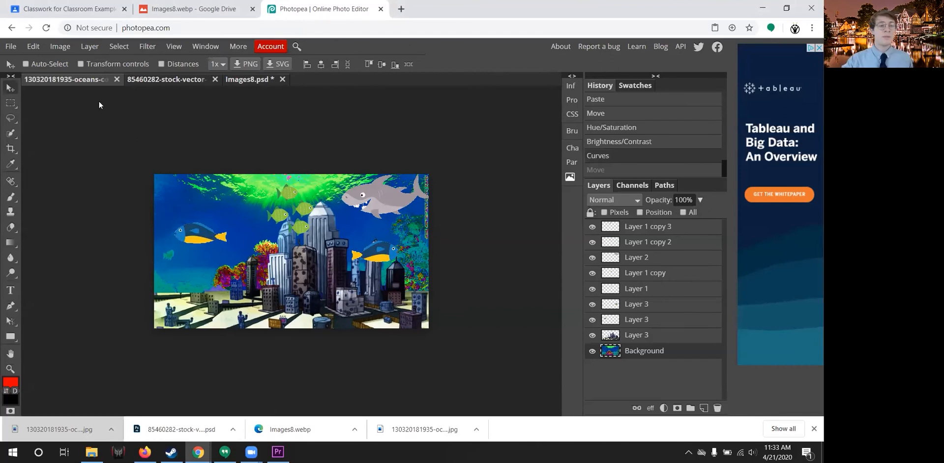
{"action": "left_click", "coordinate": [12, 48]}
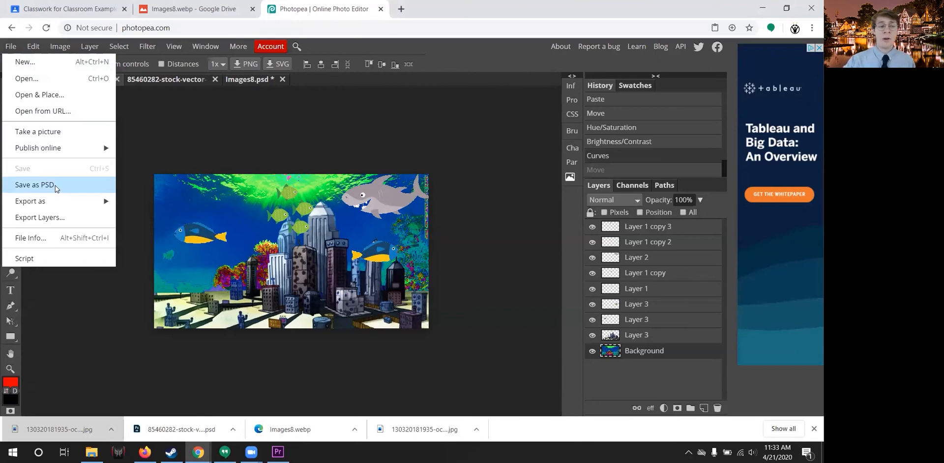
{"action": "left_click", "coordinate": [450, 177]}
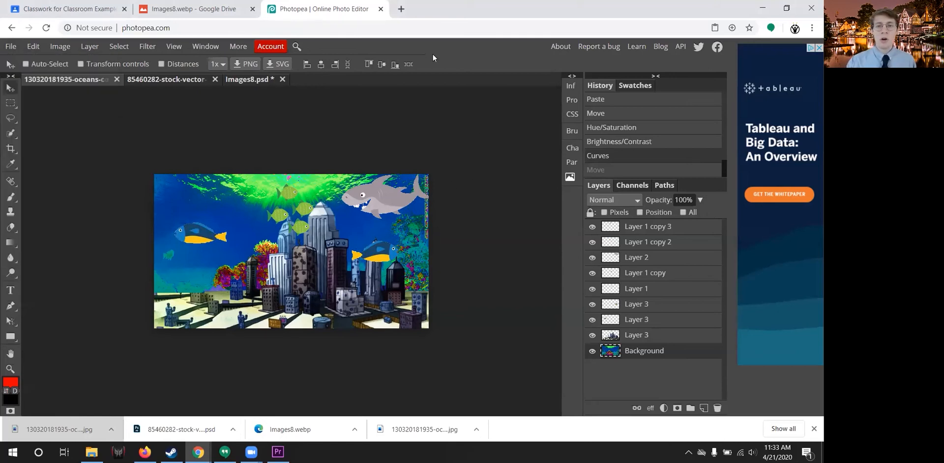
{"action": "left_click_drag", "start_coordinate": [621, 202], "coordinate": [623, 199]}
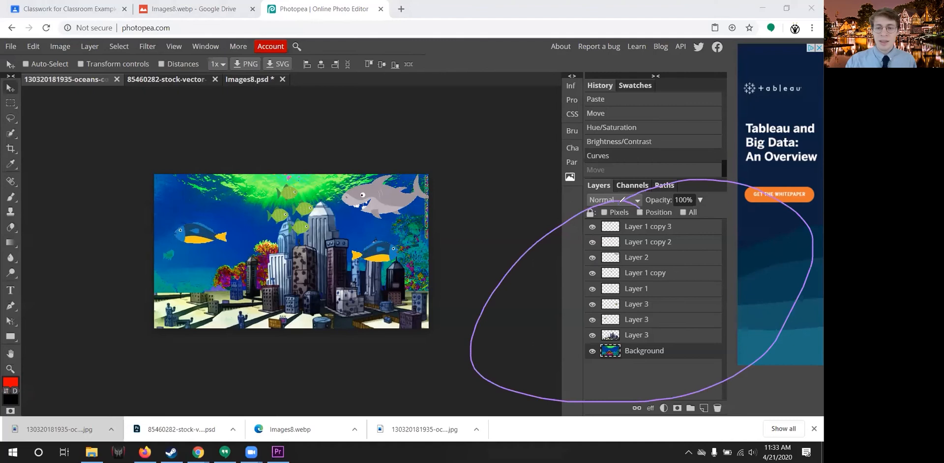
{"action": "left_click_drag", "start_coordinate": [590, 242], "coordinate": [579, 241]}
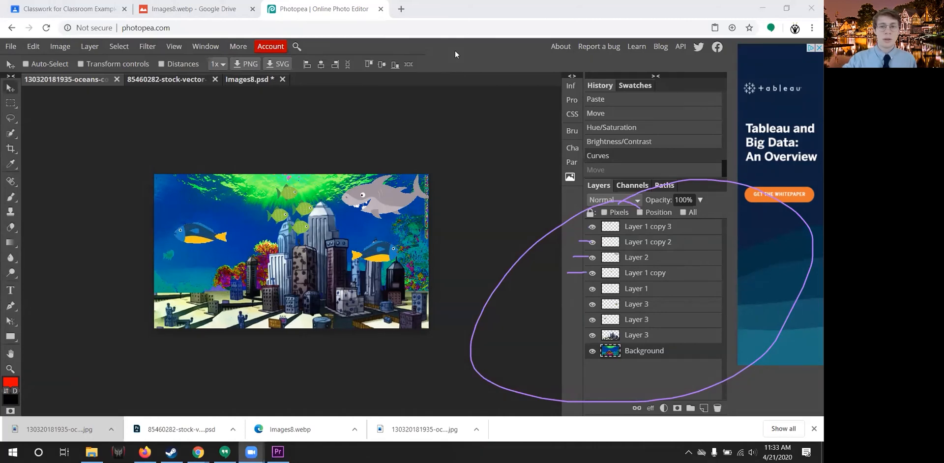
Export the collage as a 640 by 360 px JPG at 50% quality.
{"action": "left_click", "coordinate": [10, 48]}
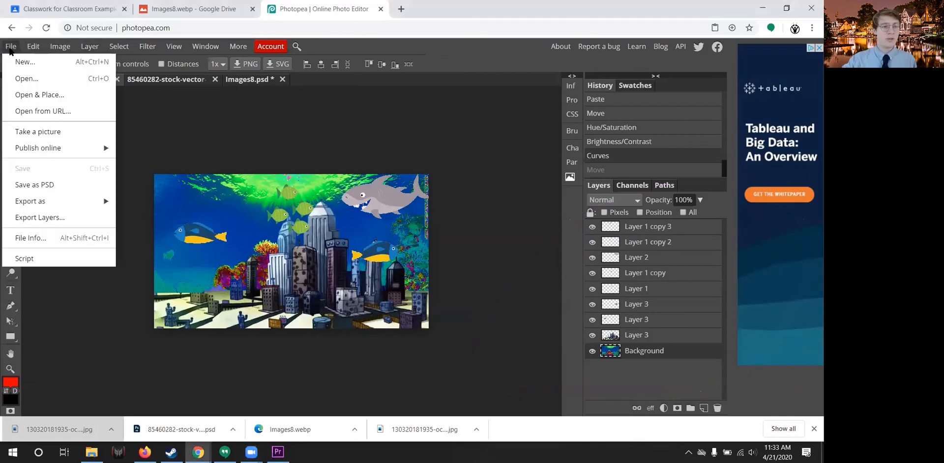
{"action": "mouse_move", "coordinate": [47, 208]}
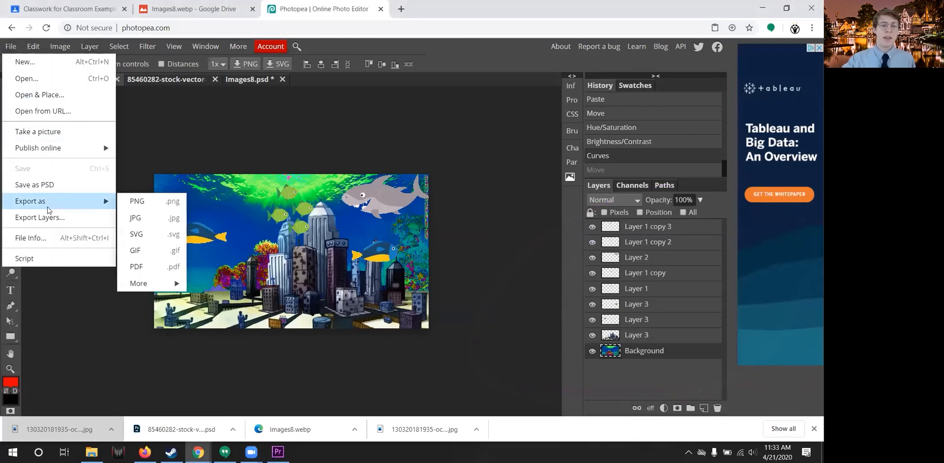
{"action": "left_click", "coordinate": [163, 222]}
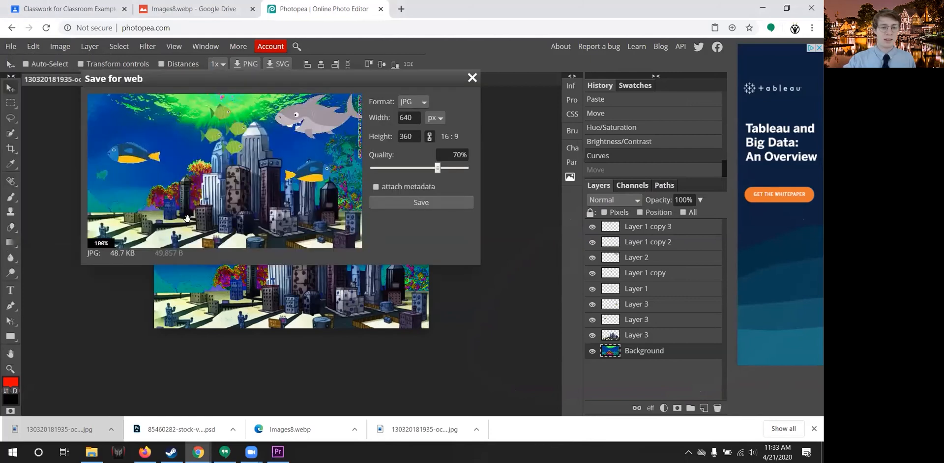
{"action": "left_click_drag", "start_coordinate": [336, 73], "coordinate": [333, 132]}
{"action": "mouse_move", "coordinate": [436, 229]}
{"action": "left_mouse_down"}
{"action": "mouse_move", "coordinate": [391, 231]}
{"action": "mouse_move", "coordinate": [474, 231]}
{"action": "mouse_move", "coordinate": [396, 231]}
{"action": "mouse_move", "coordinate": [444, 234]}
{"action": "left_mouse_up"}
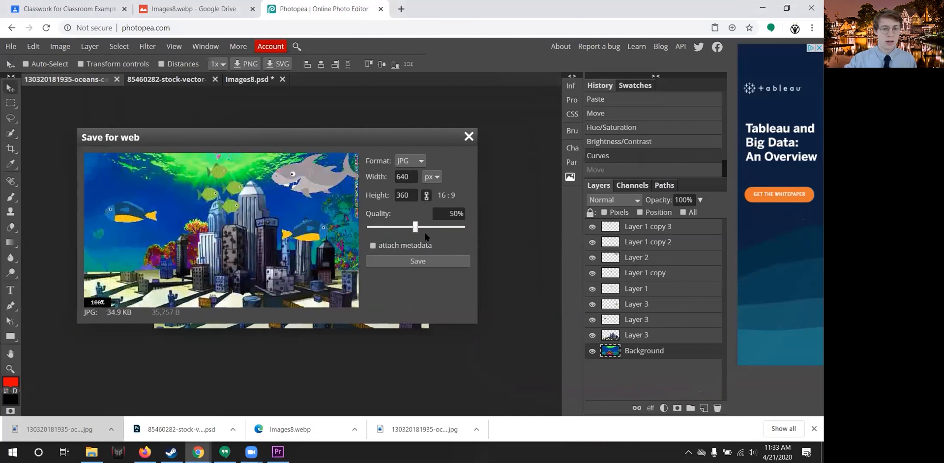
{"action": "left_click", "coordinate": [418, 261]}
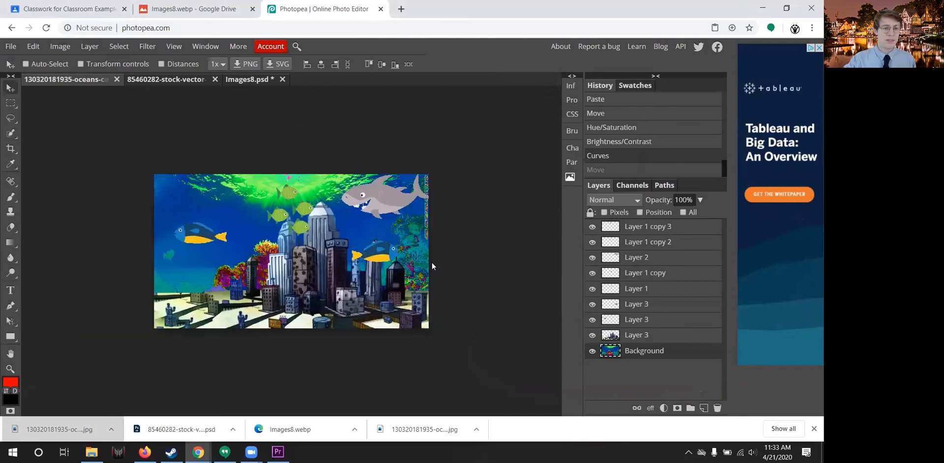
Open the exported JPG in the Photos viewer, examine the collage up close and as a whole, and close the viewer.
{"action": "left_click", "coordinate": [77, 432]}
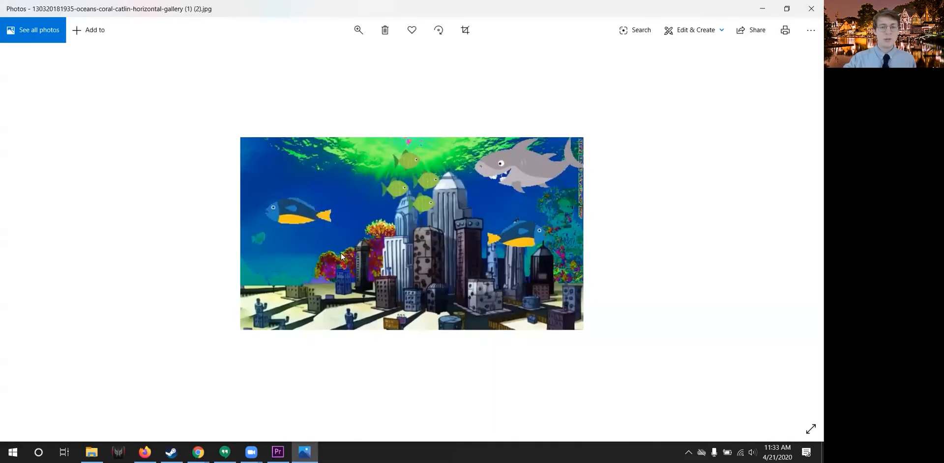
{"action": "scroll", "coordinate": [341, 256], "scroll_direction": "up", "scroll_amount": 2}
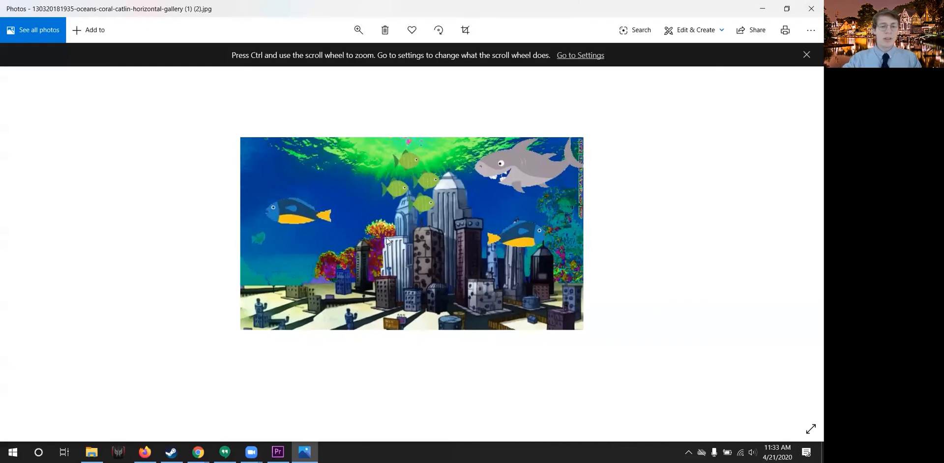
{"action": "scroll", "coordinate": [409, 227], "scroll_direction": "up", "scroll_amount": 2}
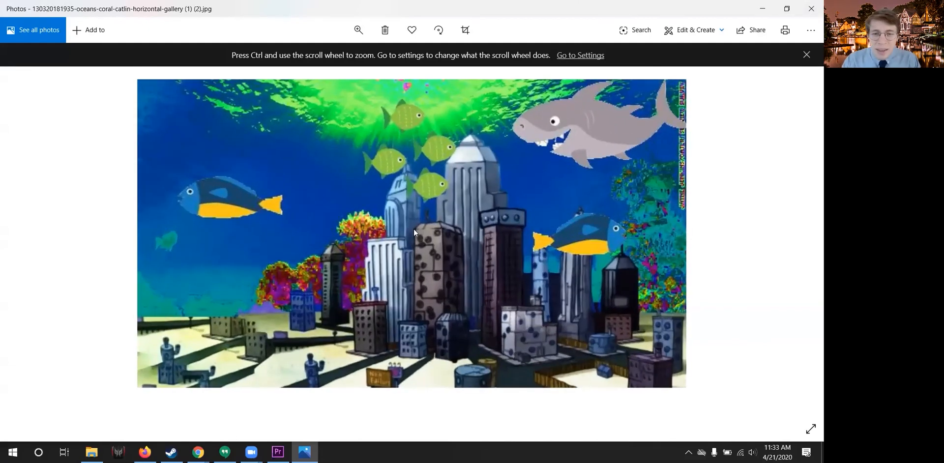
{"action": "scroll", "coordinate": [488, 229], "scroll_direction": "down", "scroll_amount": 2}
{"action": "scroll", "coordinate": [488, 228], "scroll_direction": "up", "scroll_amount": 2}
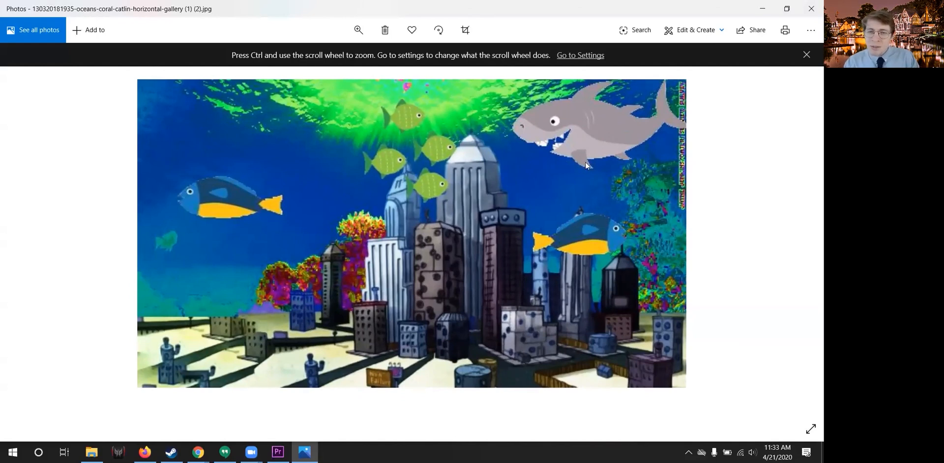
{"action": "scroll", "coordinate": [464, 208], "scroll_direction": "down", "scroll_amount": 2}
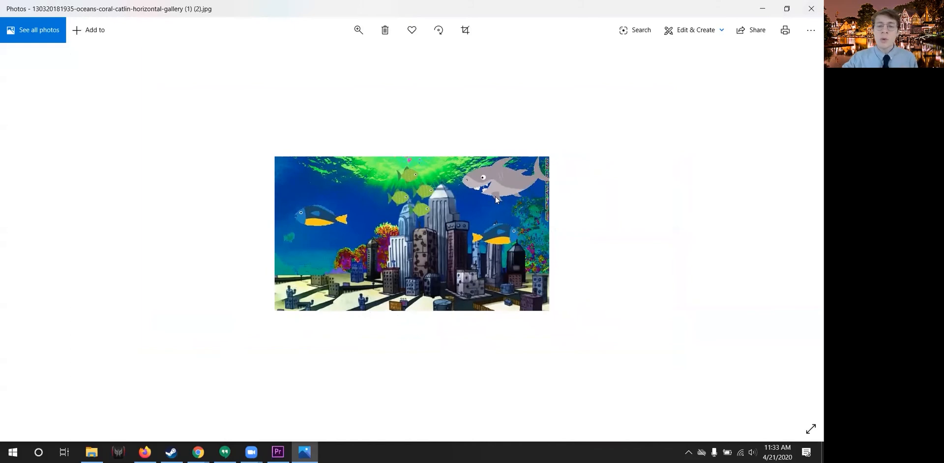
{"action": "scroll", "coordinate": [495, 196], "scroll_direction": "up", "scroll_amount": 2}
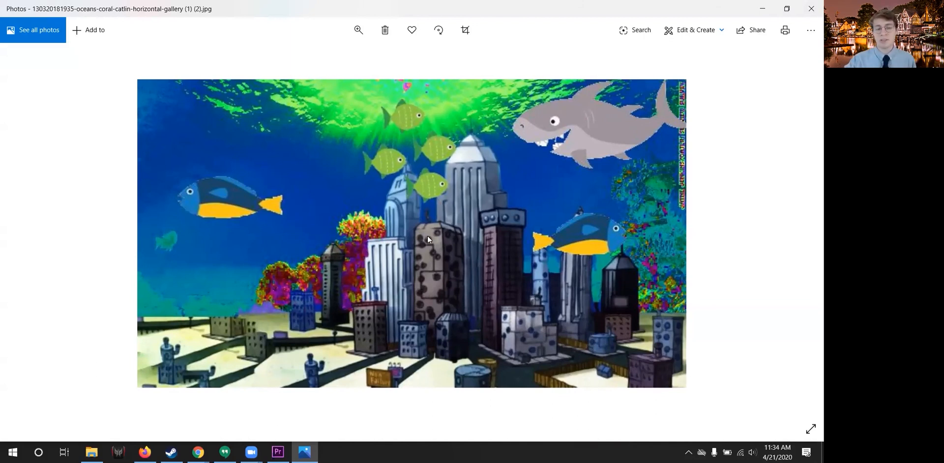
{"action": "scroll", "coordinate": [427, 235], "scroll_direction": "down", "scroll_amount": 2}
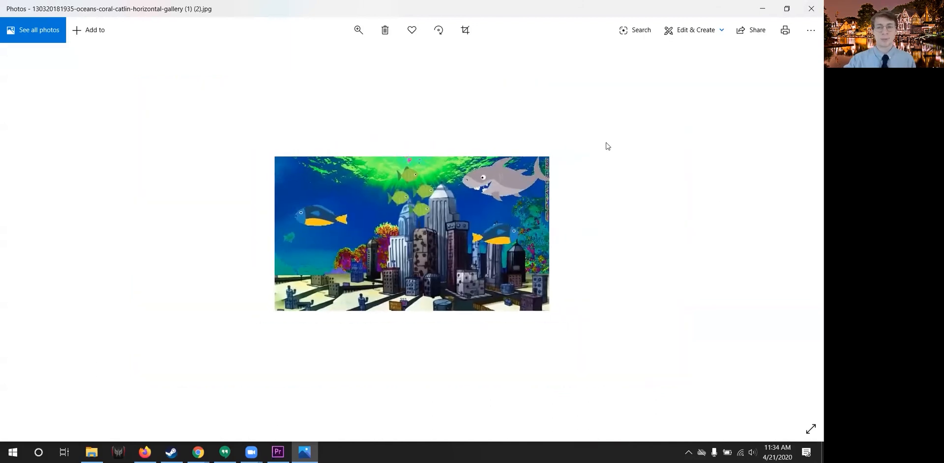
{"action": "key", "text": "alt+F4"}
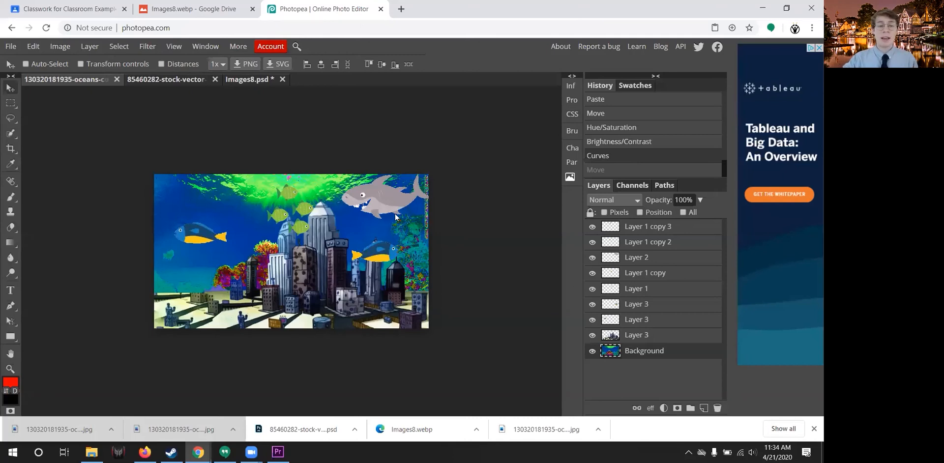
Save the layered collage as a PSD file and reload the editor page, discarding the open documents.
{"action": "left_click", "coordinate": [8, 47]}
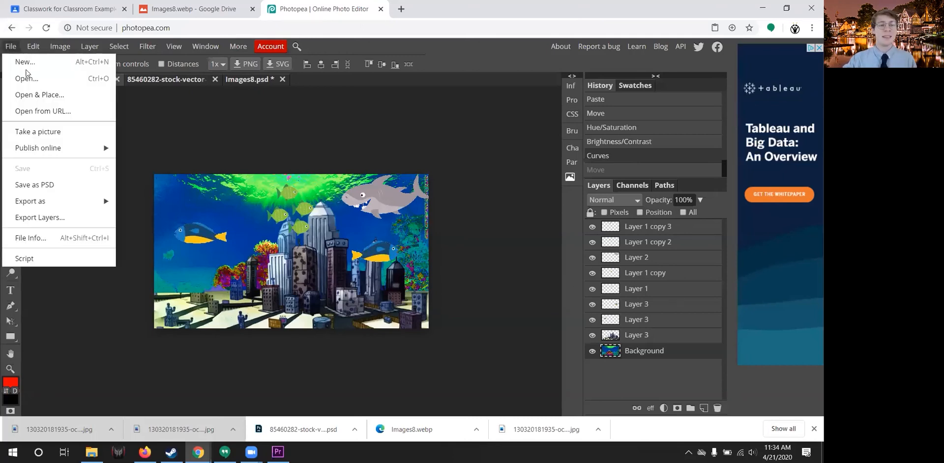
{"action": "left_click", "coordinate": [61, 184]}
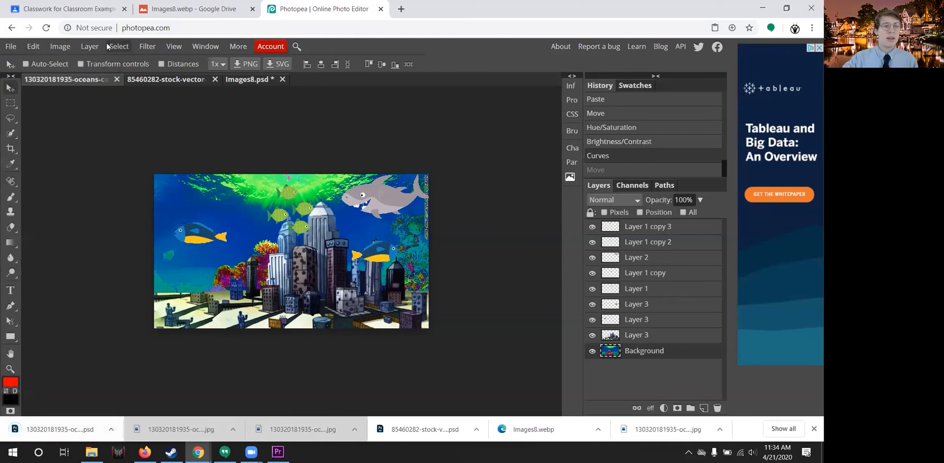
{"action": "left_click", "coordinate": [45, 27]}
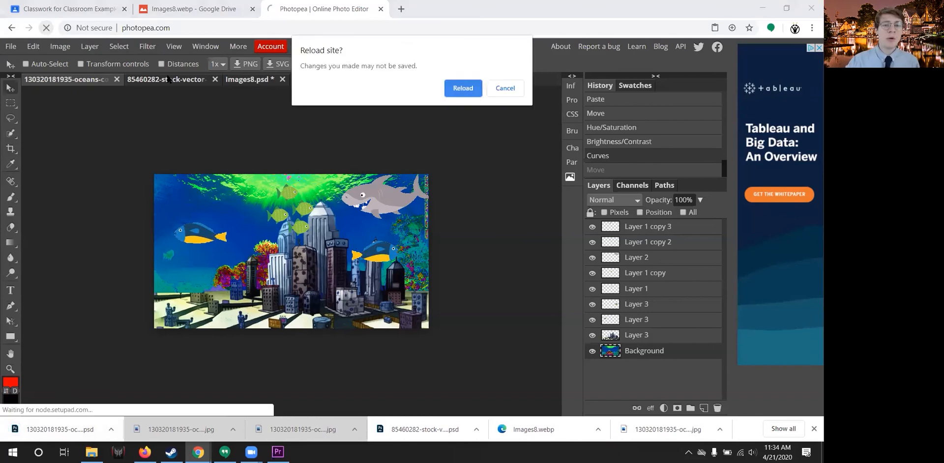
{"action": "left_click", "coordinate": [471, 94]}
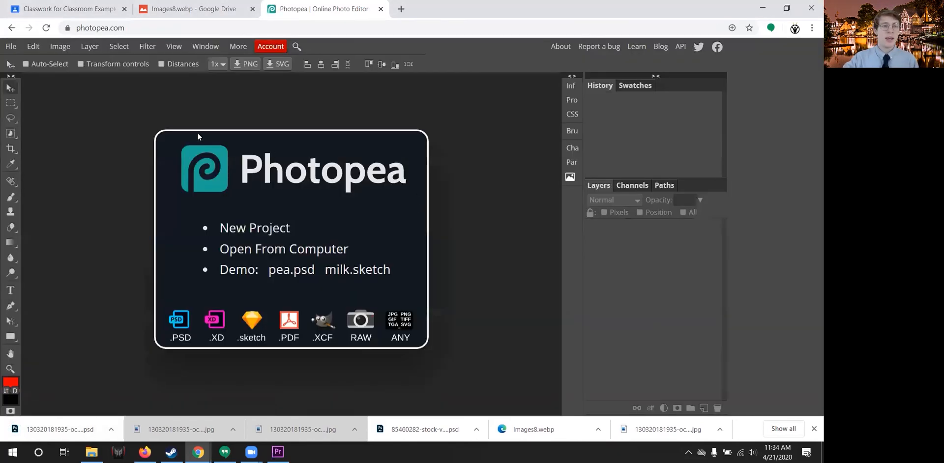
{"action": "left_click", "coordinate": [10, 49]}
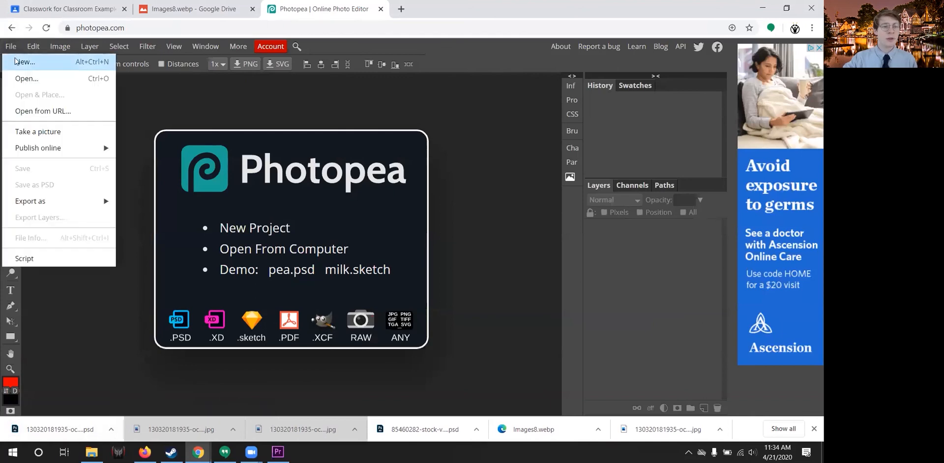
{"action": "left_click", "coordinate": [22, 76]}
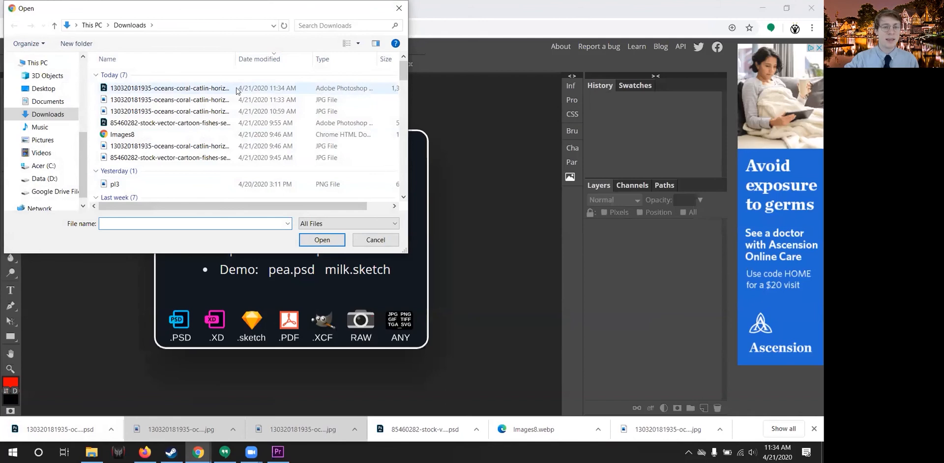
{"action": "left_click", "coordinate": [255, 91]}
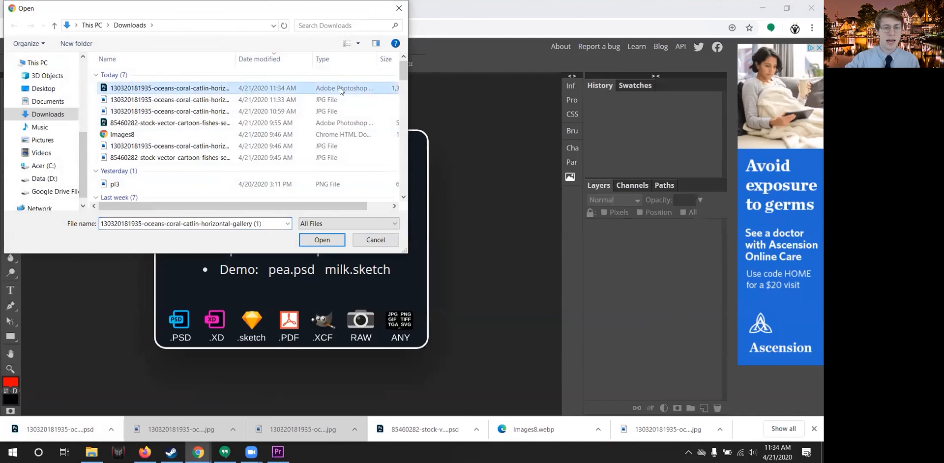
{"action": "left_click_drag", "start_coordinate": [377, 60], "coordinate": [413, 65]}
{"action": "left_click_drag", "start_coordinate": [287, 206], "coordinate": [305, 206]}
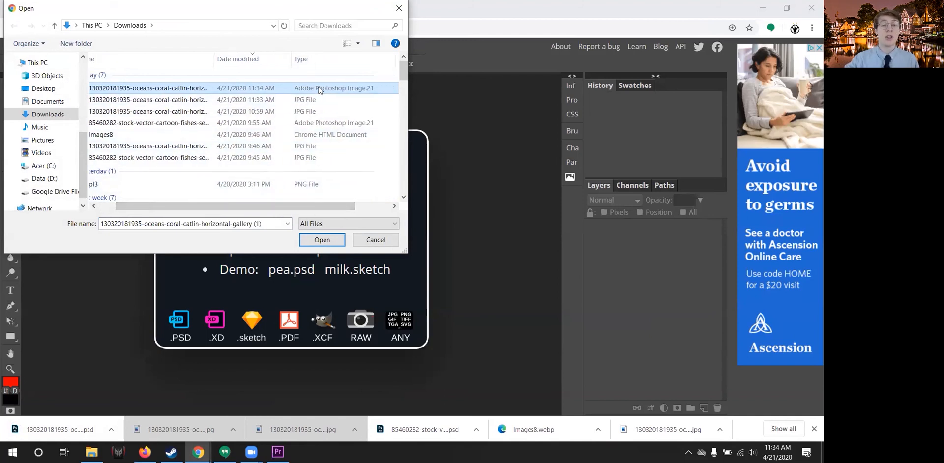
{"action": "left_click", "coordinate": [326, 240]}
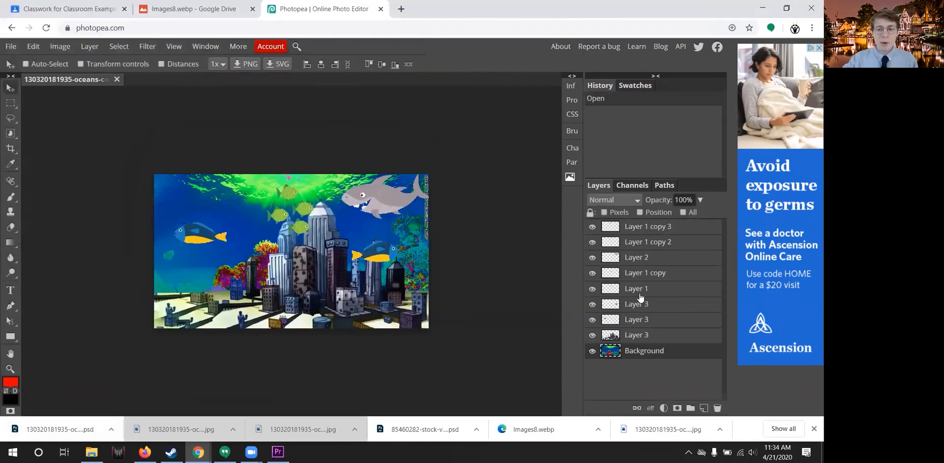
Check the reopened file's separate layers by hiding and reshowing the city buildings layer, the uppermost Layer 3 and Layer 1.
{"action": "left_click", "coordinate": [683, 335]}
{"action": "left_click", "coordinate": [593, 335]}
{"action": "left_click", "coordinate": [593, 336]}
{"action": "left_click", "coordinate": [593, 304]}
{"action": "left_click", "coordinate": [593, 304]}
{"action": "left_click", "coordinate": [594, 289]}
{"action": "left_click", "coordinate": [594, 290]}
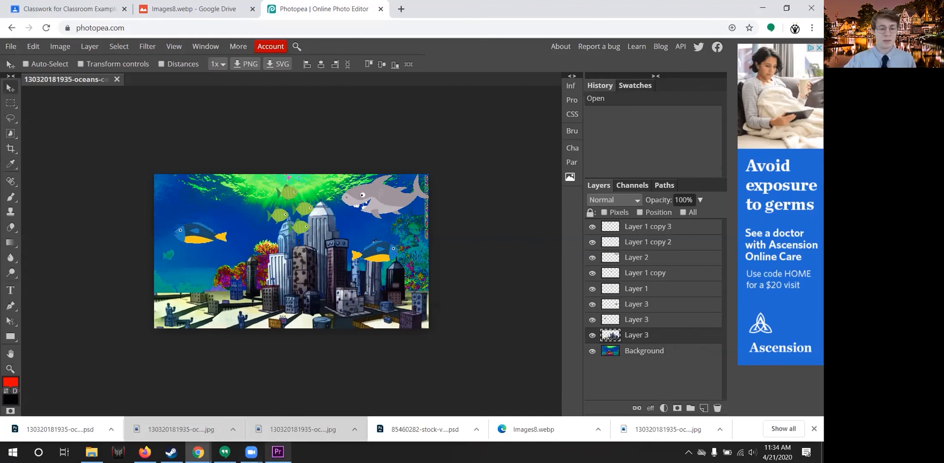
{"action": "left_click", "coordinate": [251, 452]}
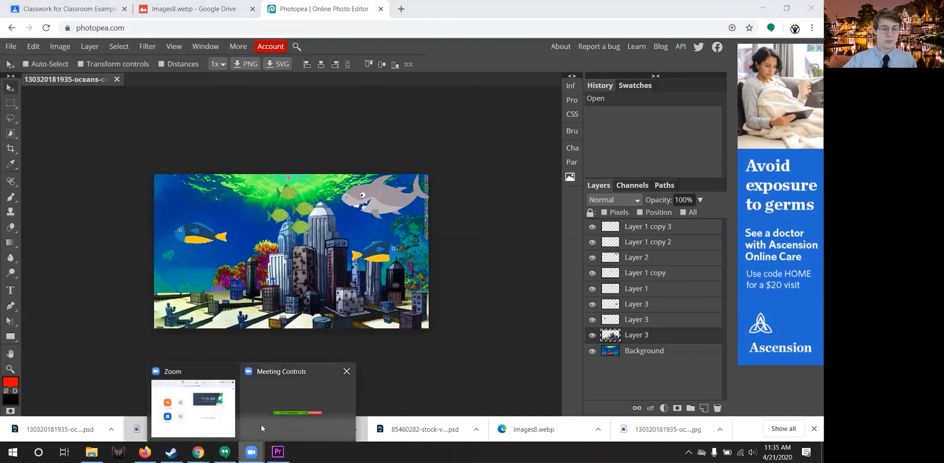